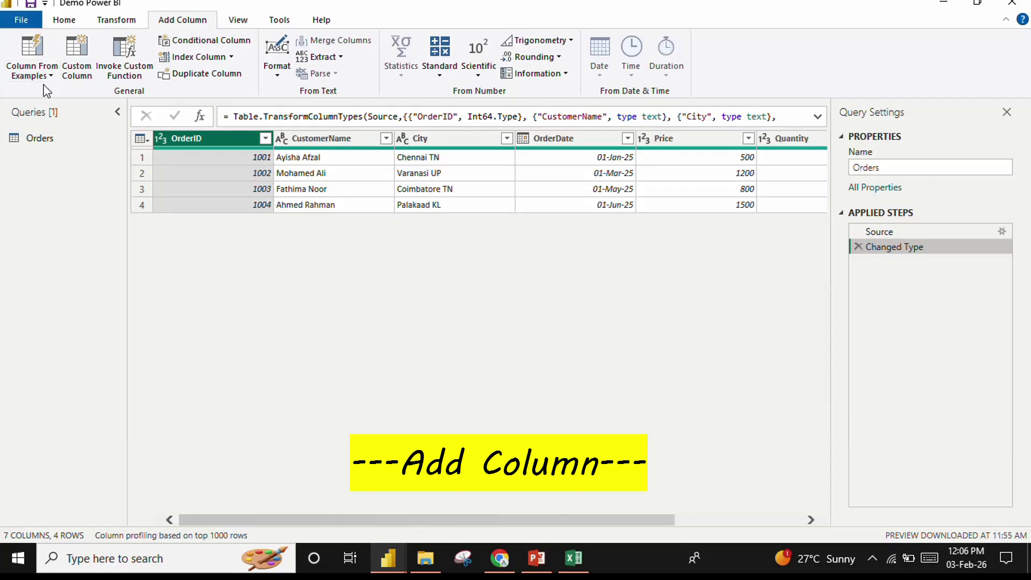
left_click(31, 138)
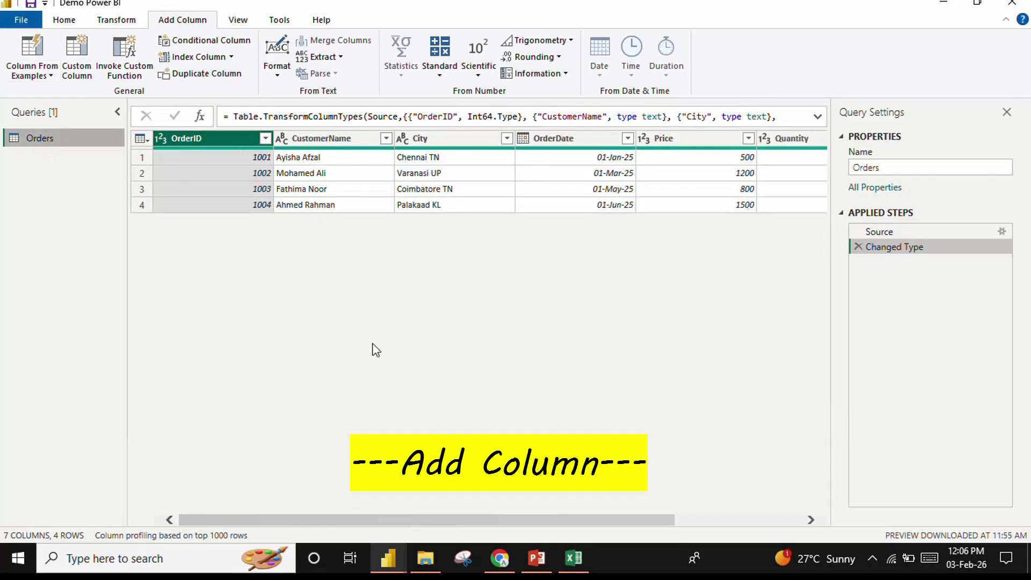
left_click_drag(381, 526, 539, 529)
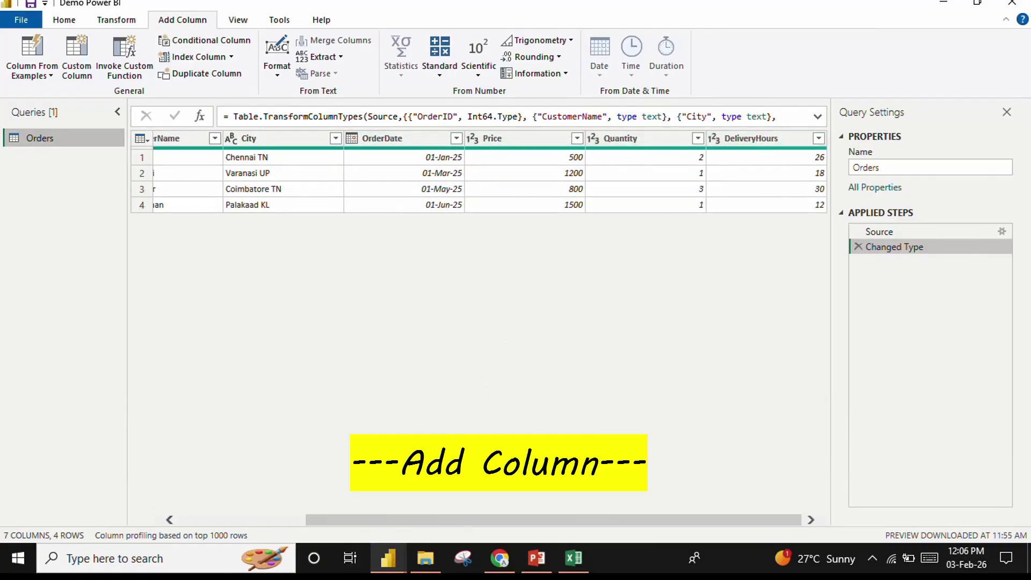
left_click_drag(454, 522, 178, 462)
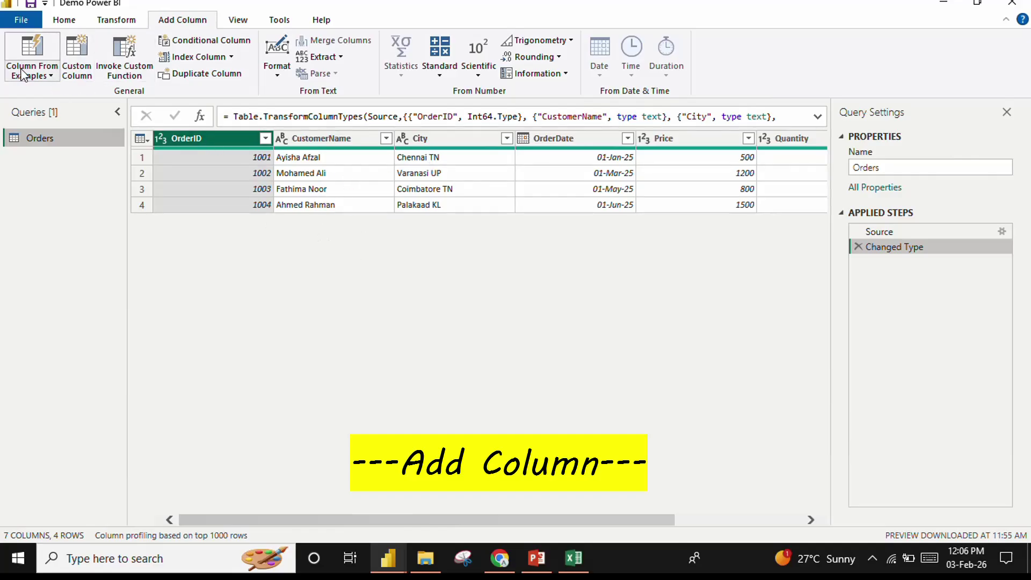
left_click(50, 77)
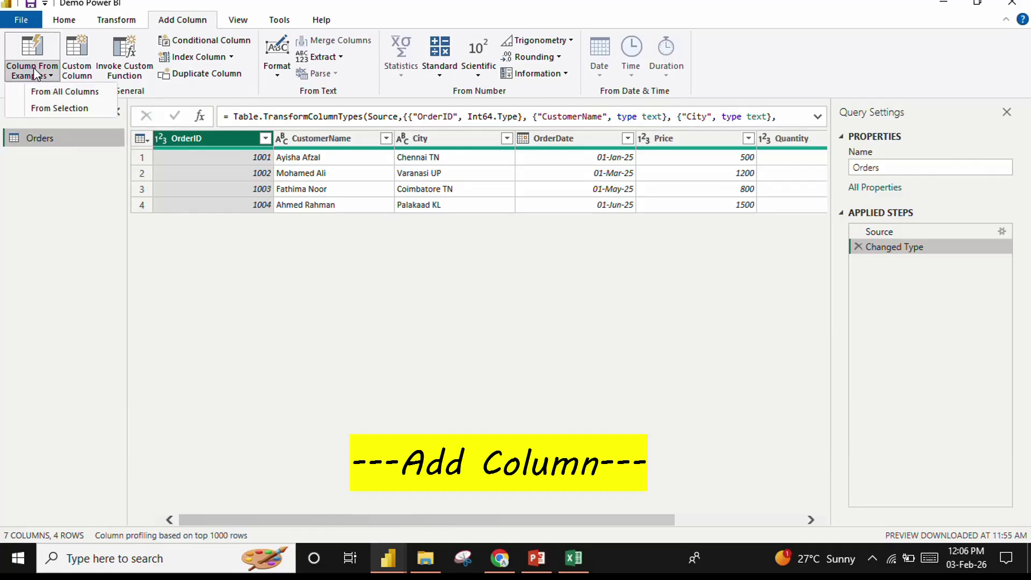
left_click(295, 322)
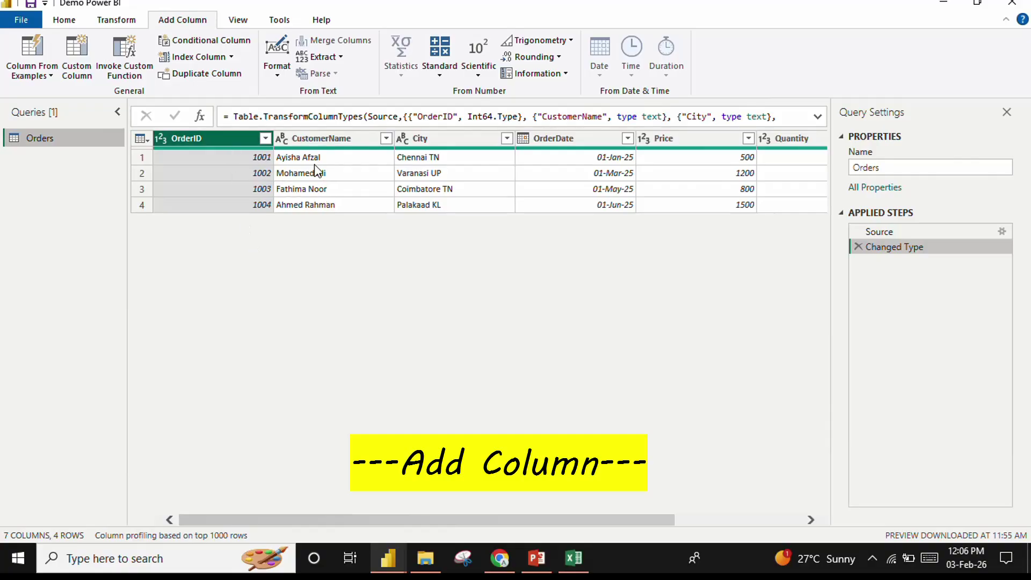
Step: Add a column from examples based only on the City column, using TN as the sample value for the first row
left_click(452, 154)
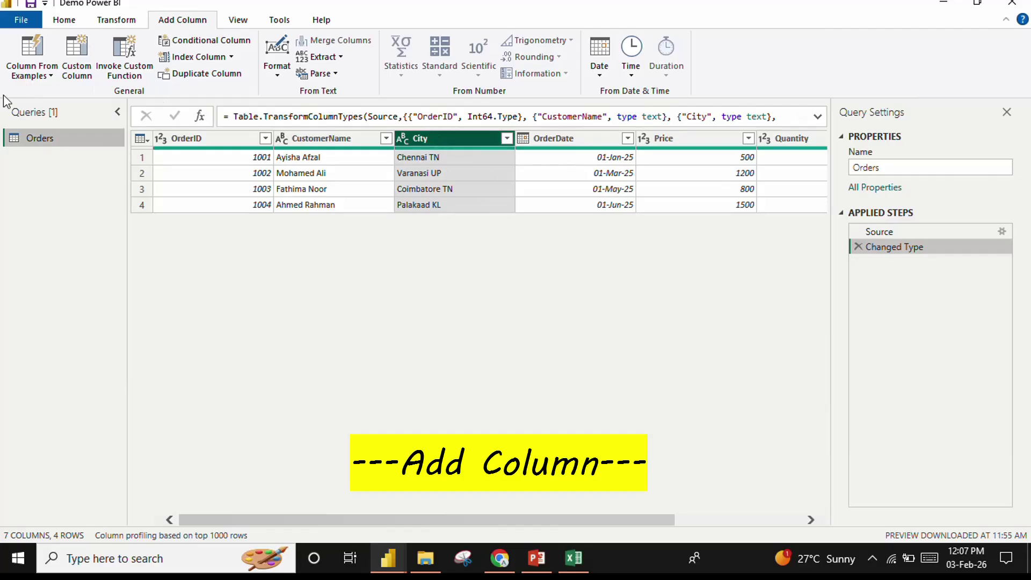
left_click(31, 78)
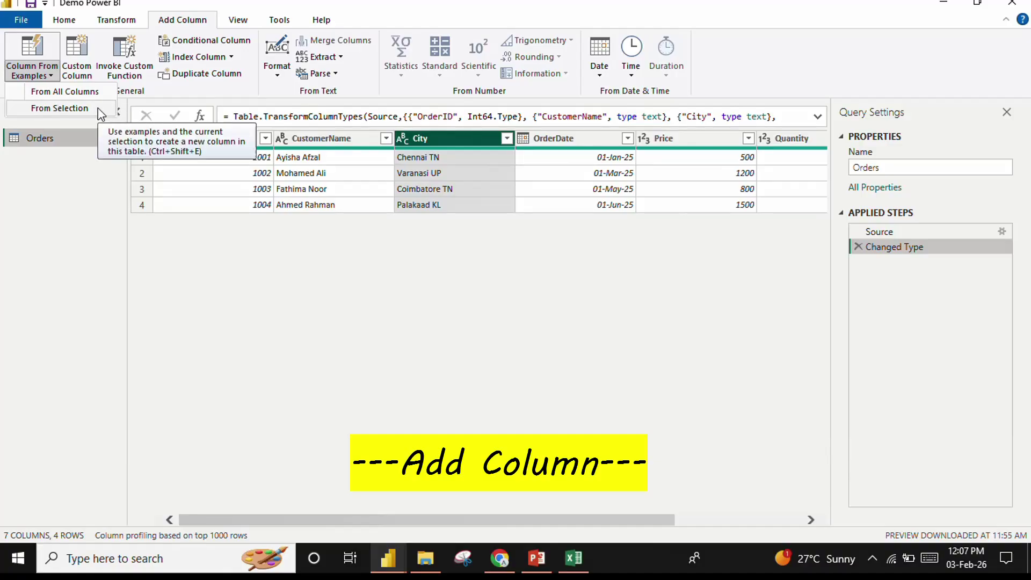
left_click(63, 111)
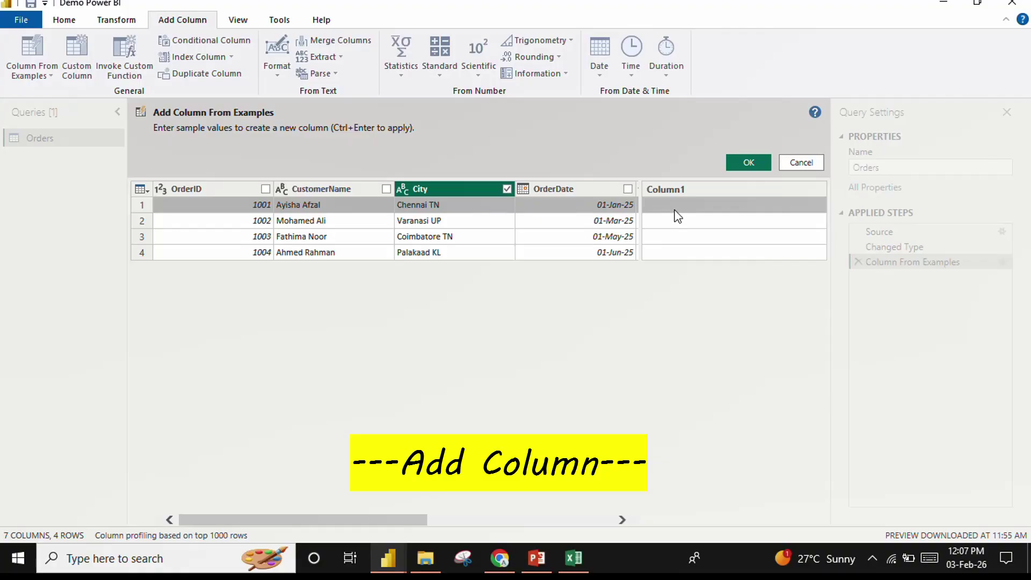
type("TN")
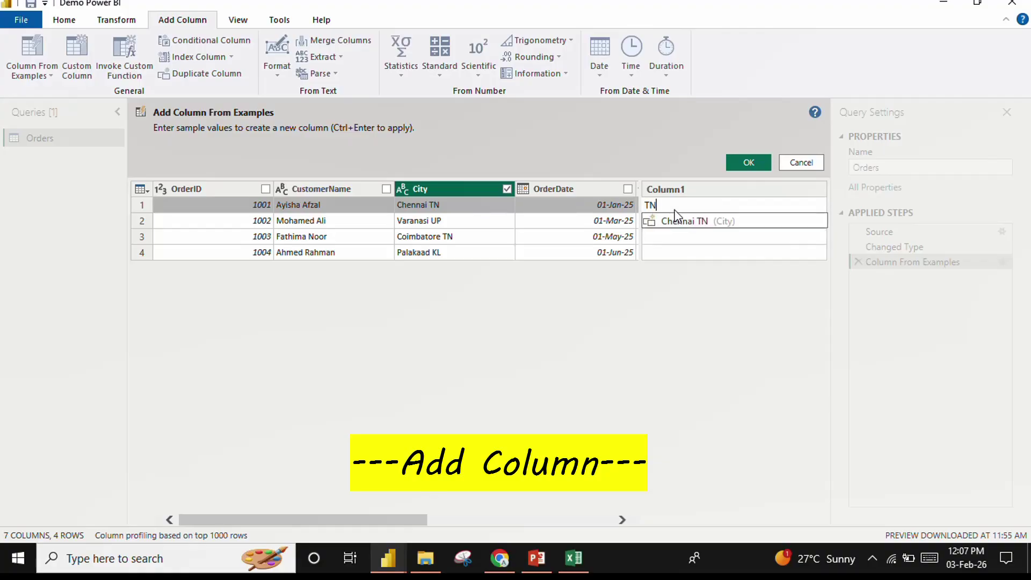
key("Return")
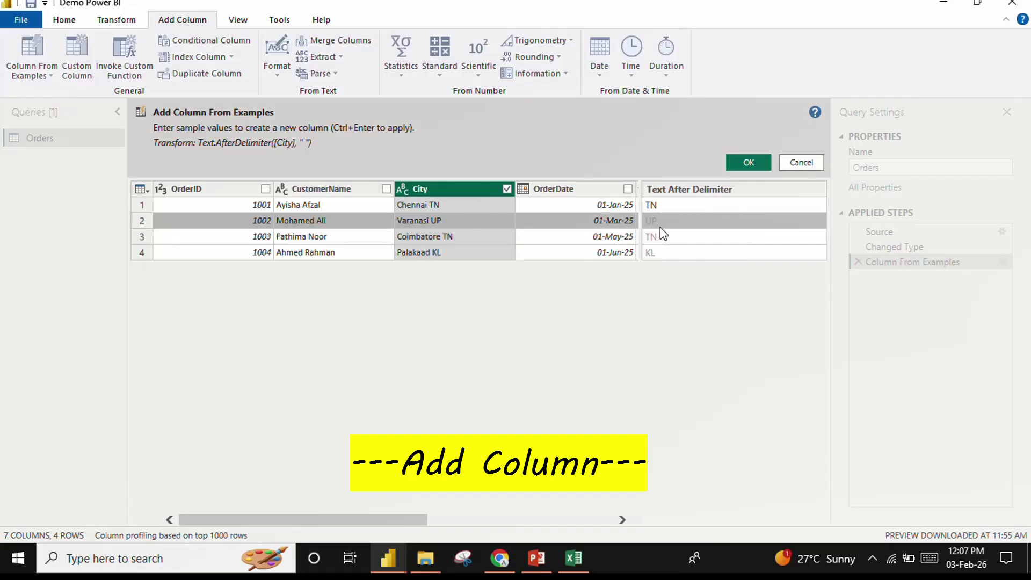
left_click(759, 168)
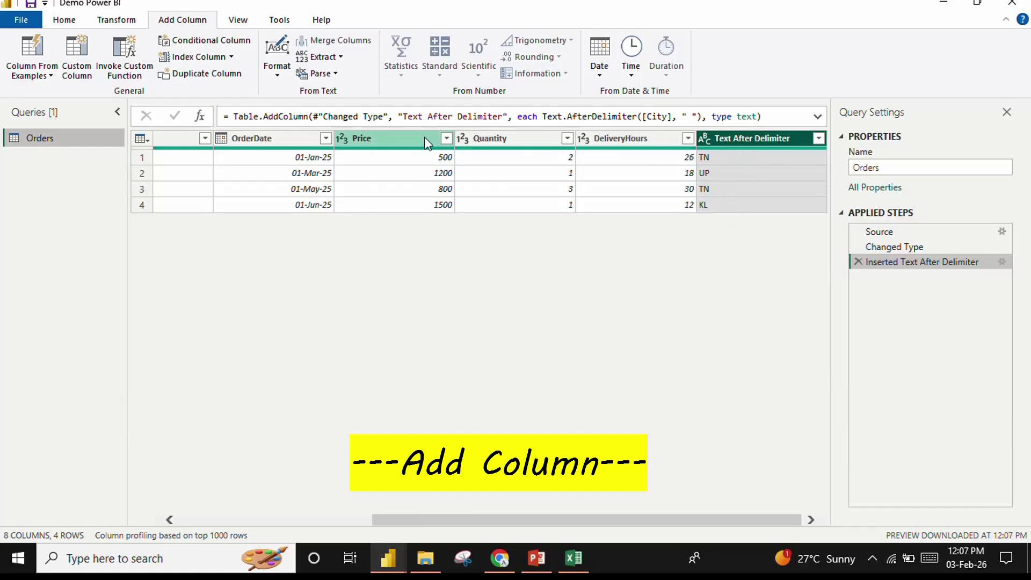
Step: Rename the newly added state code column as State
double_click(740, 139)
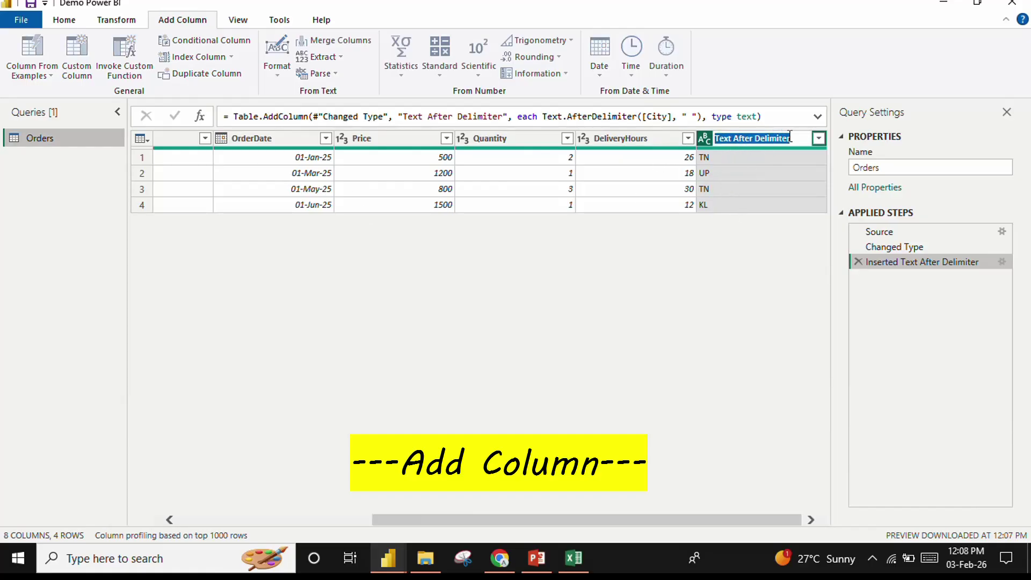
type("State")
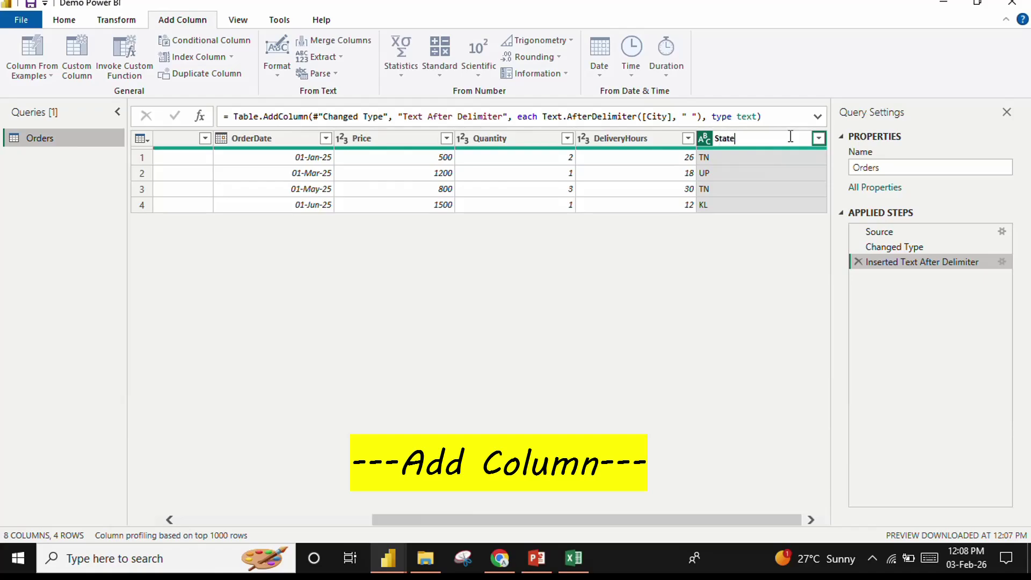
left_click(636, 304)
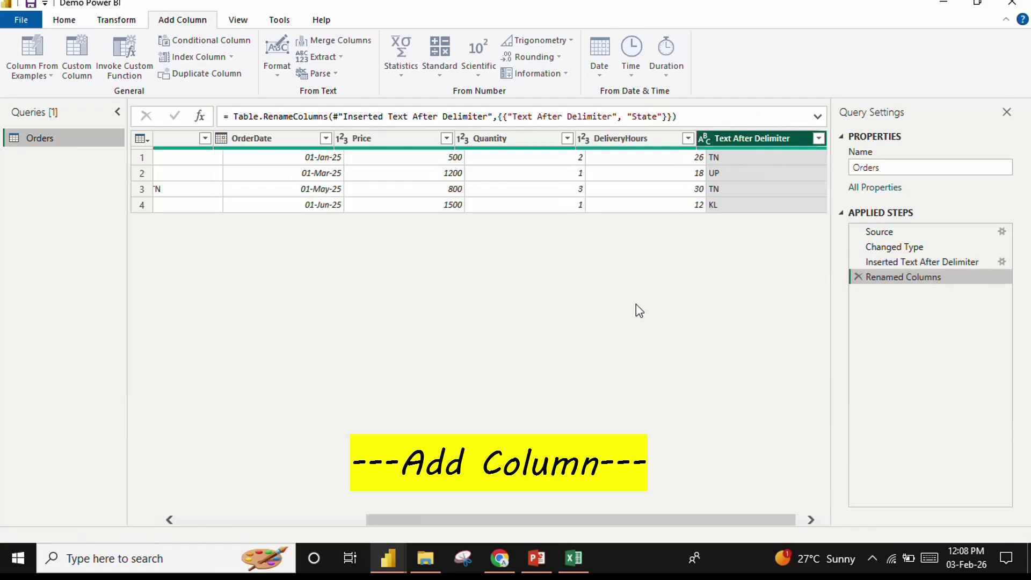
Step: Add a column from examples based on all columns, with 01_AA_TN_Jan25 as the first row's sample value
left_click_drag(591, 520, 279, 498)
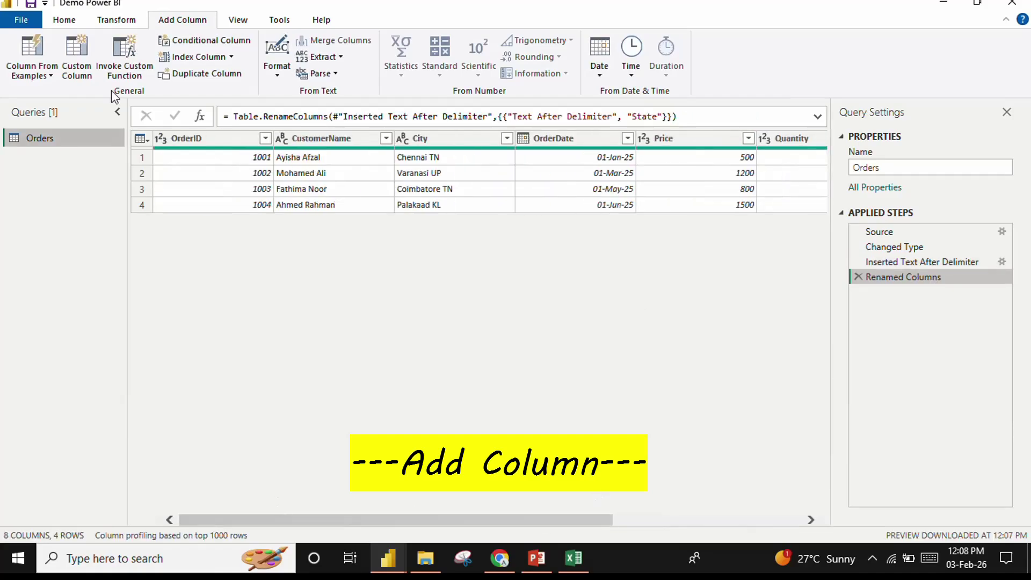
left_click(57, 76)
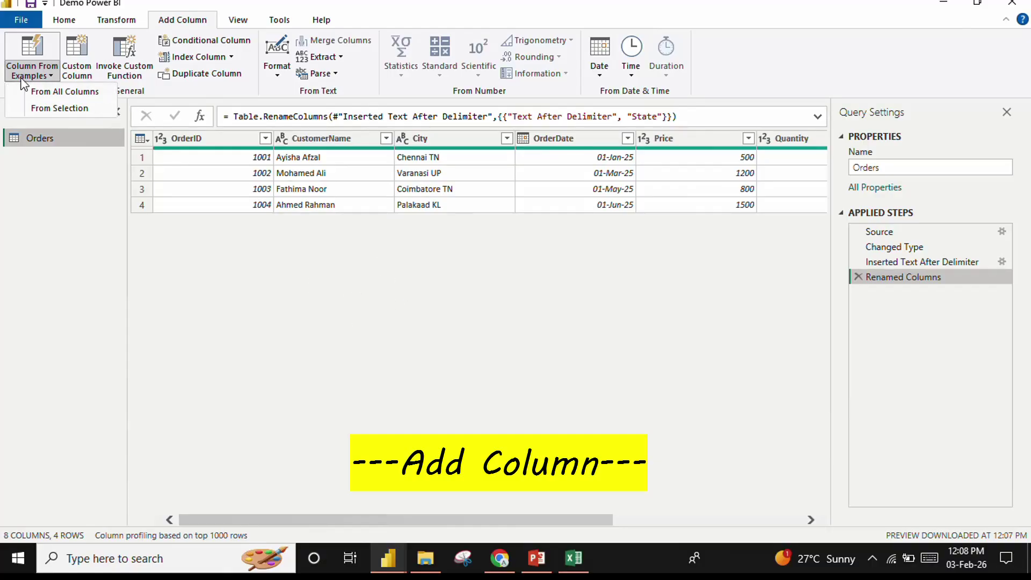
left_click(66, 92)
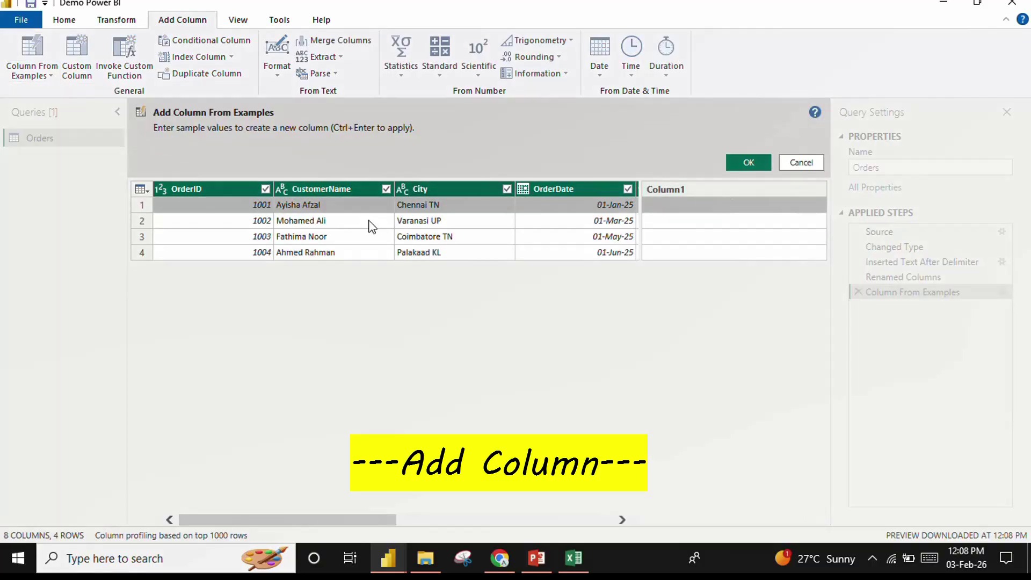
left_click(682, 204)
type("01")
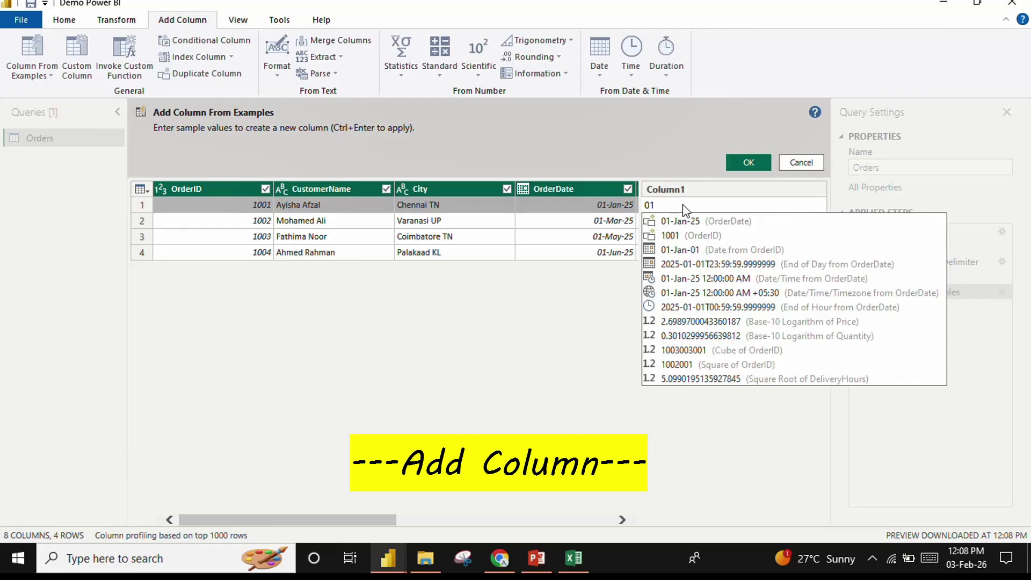
type("_AA_TN")
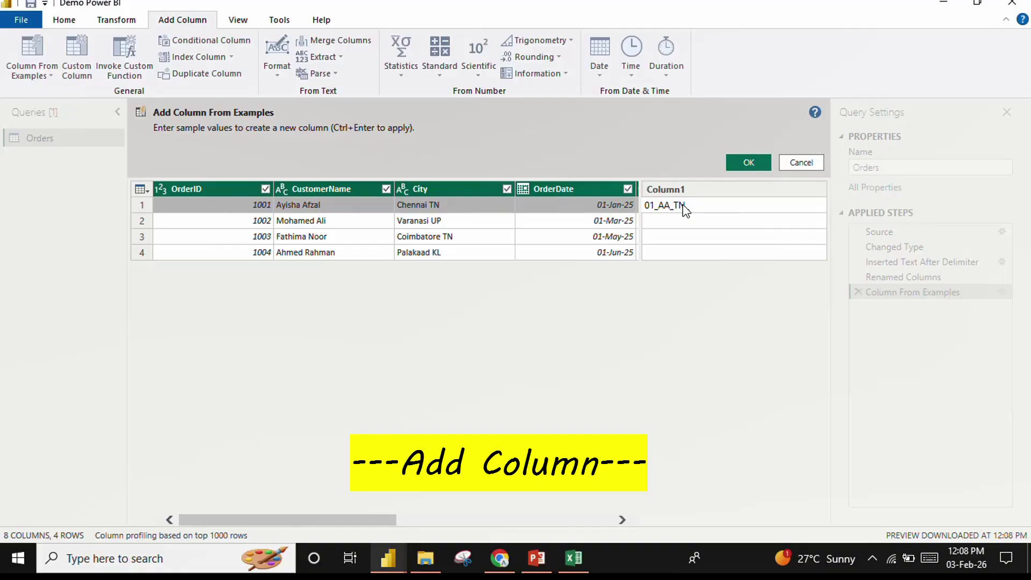
type("Jan25")
left_click(691, 221)
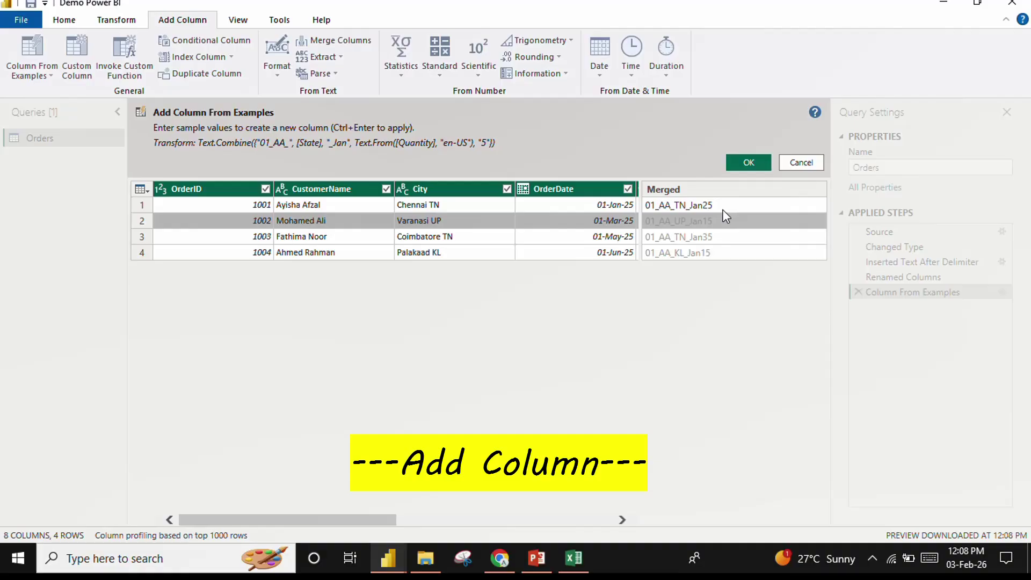
left_click(748, 163)
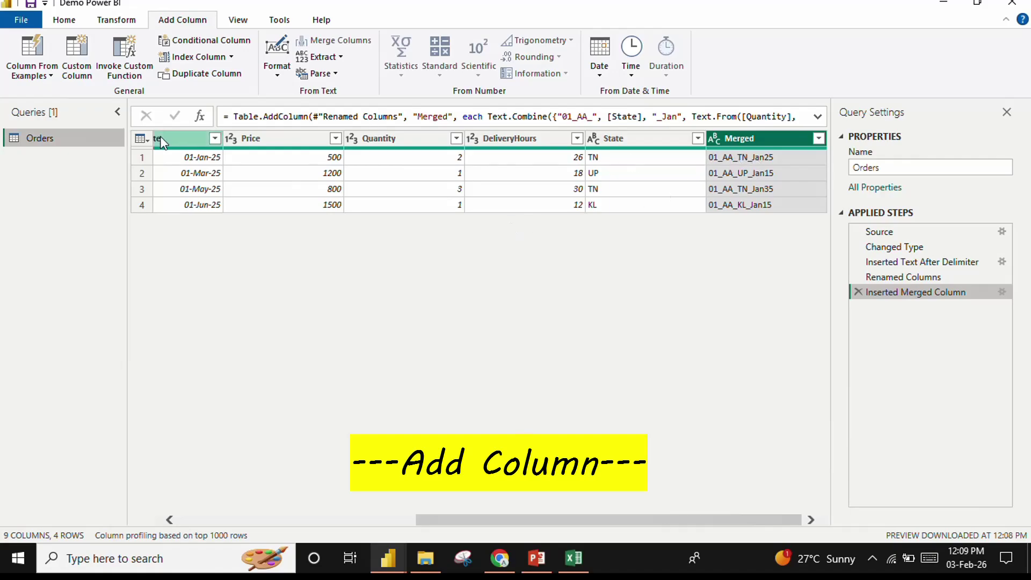
left_click(46, 76)
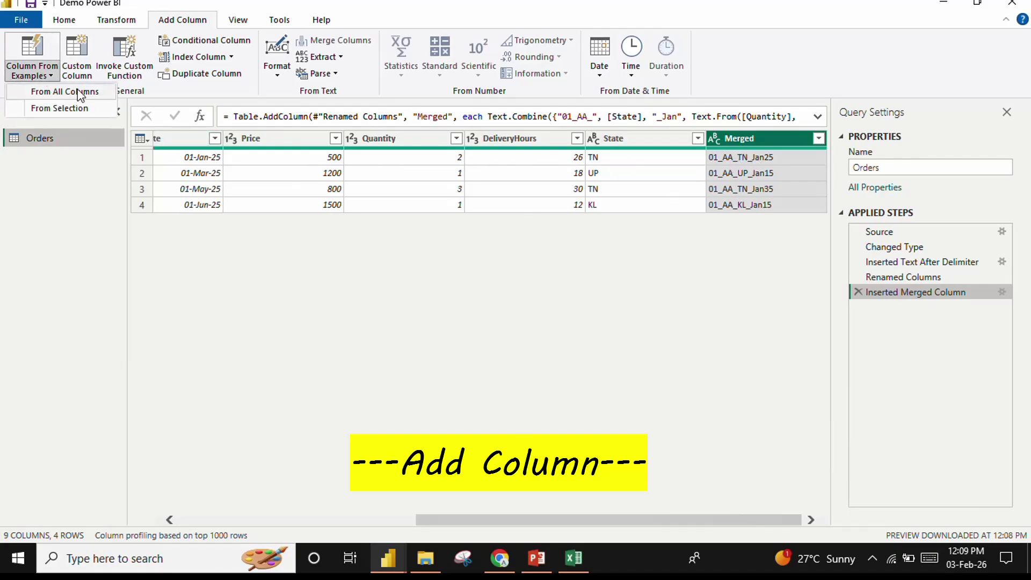
left_click(226, 309)
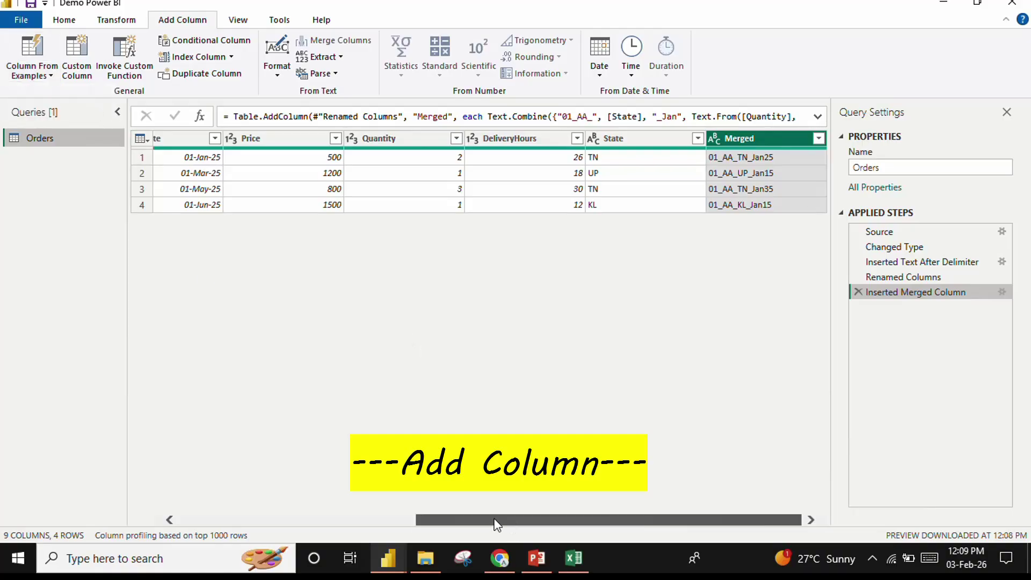
left_click_drag(494, 520, 258, 519)
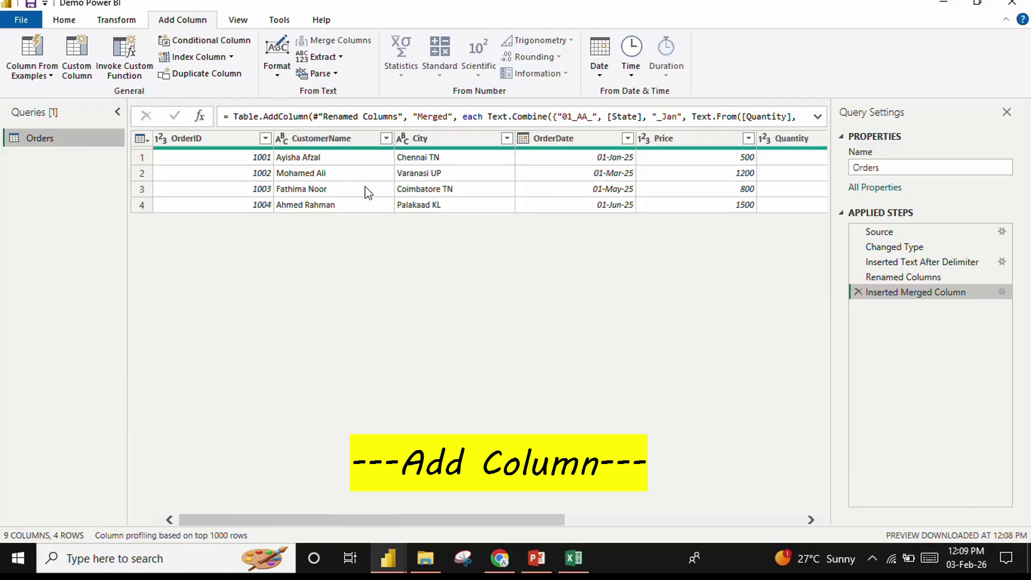
left_click_drag(524, 521, 758, 517)
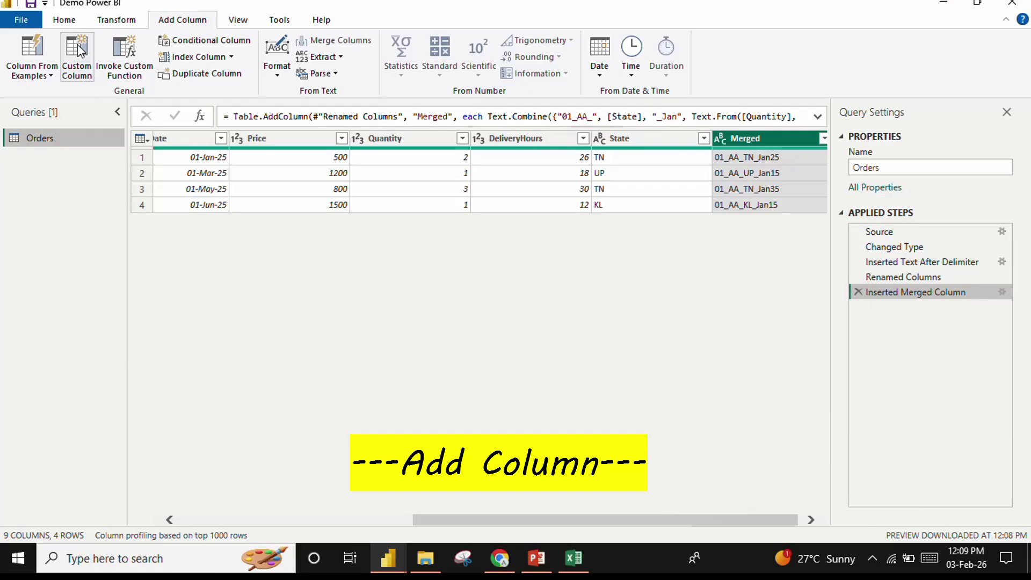
Step: Add a custom column named Total sales with the formula [Price]*[Quantity]
left_click(305, 136)
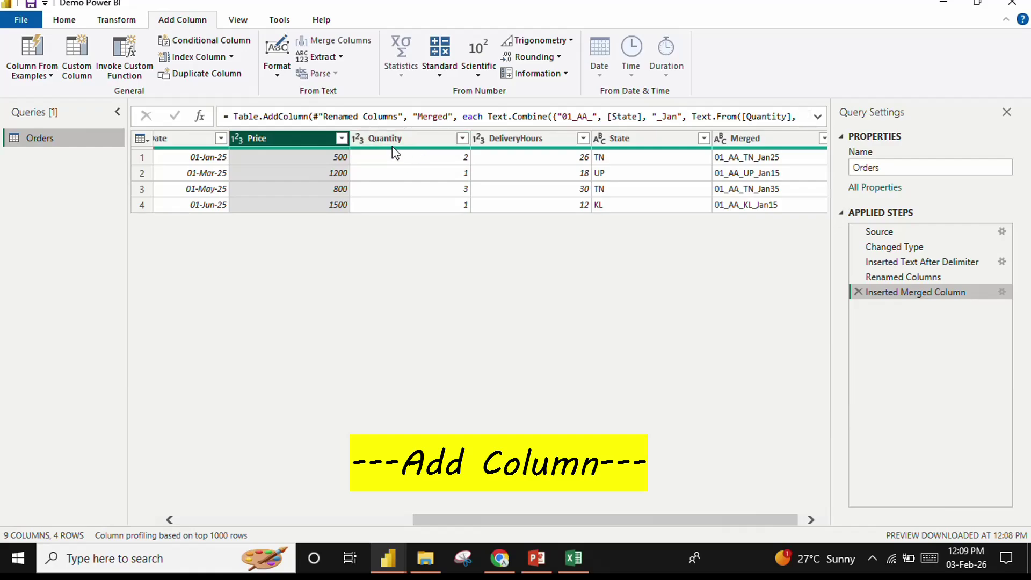
left_click(85, 75)
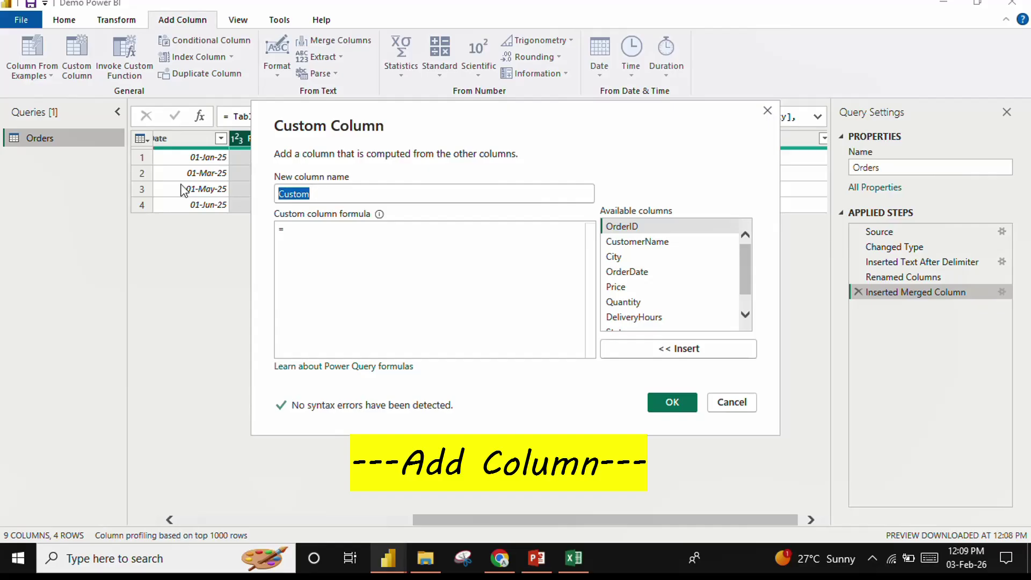
type("Tota")
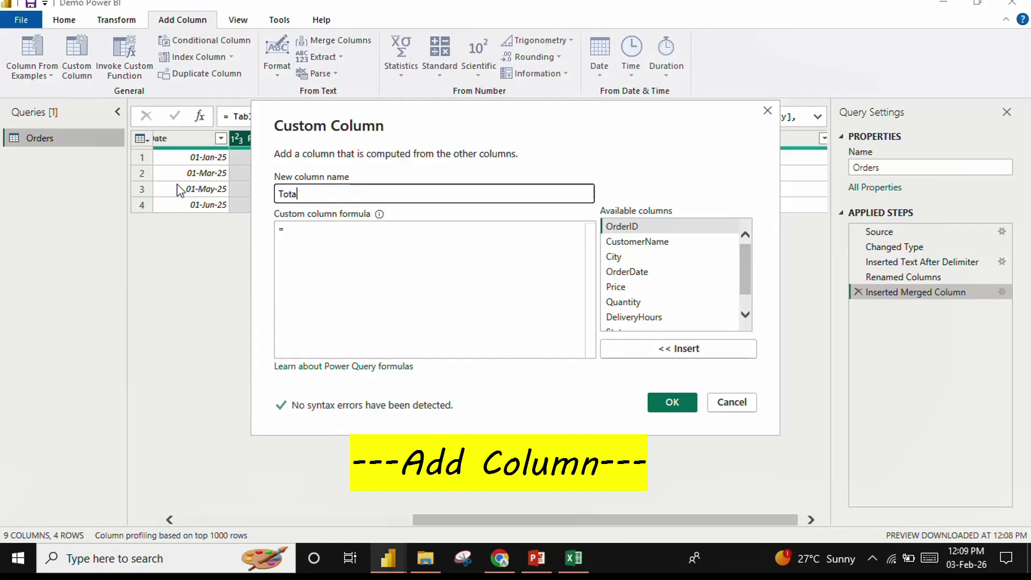
type("l sales")
left_click(318, 231)
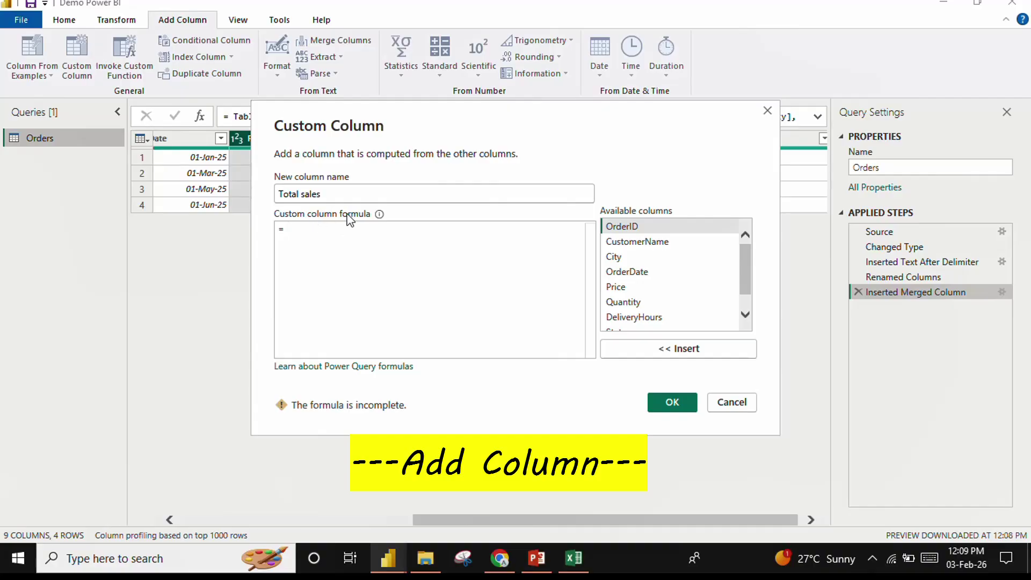
left_click(640, 290)
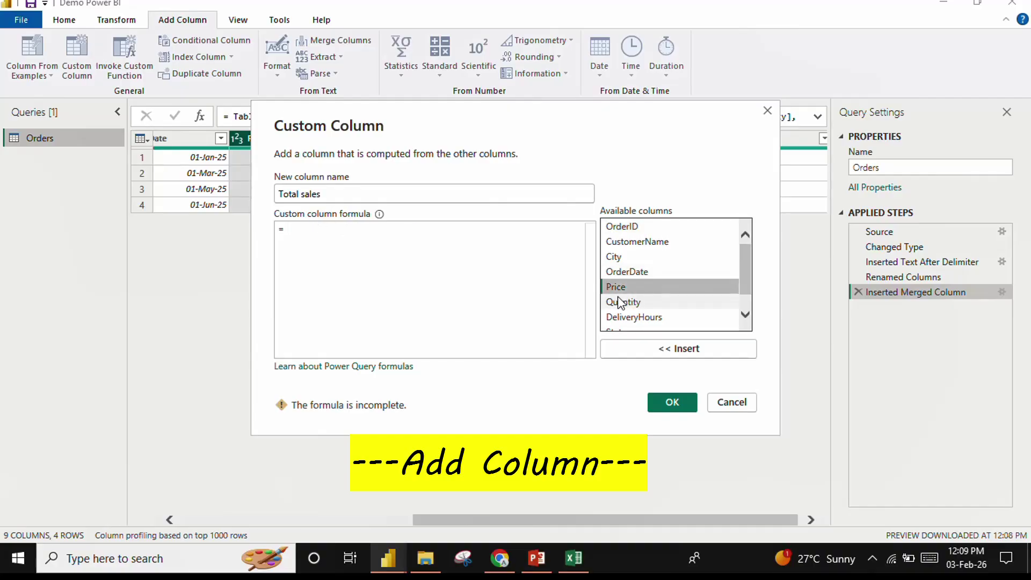
left_click(648, 350)
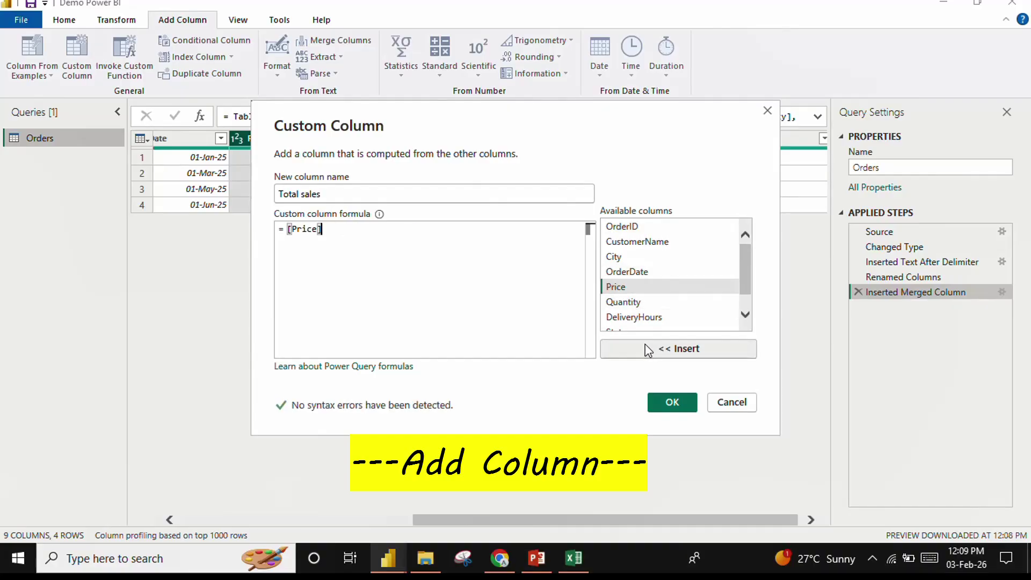
type("*")
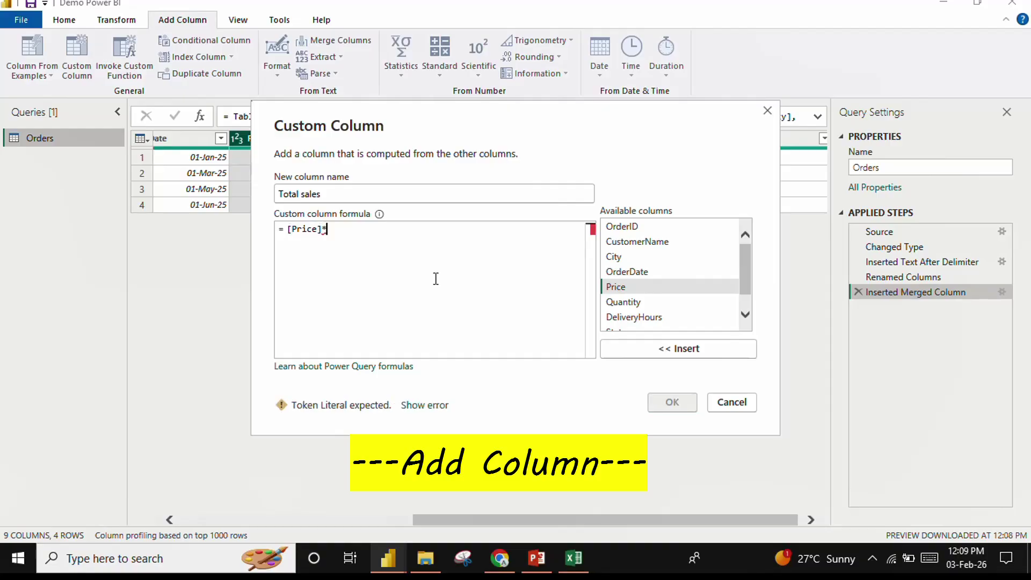
left_click(634, 304)
left_click(650, 353)
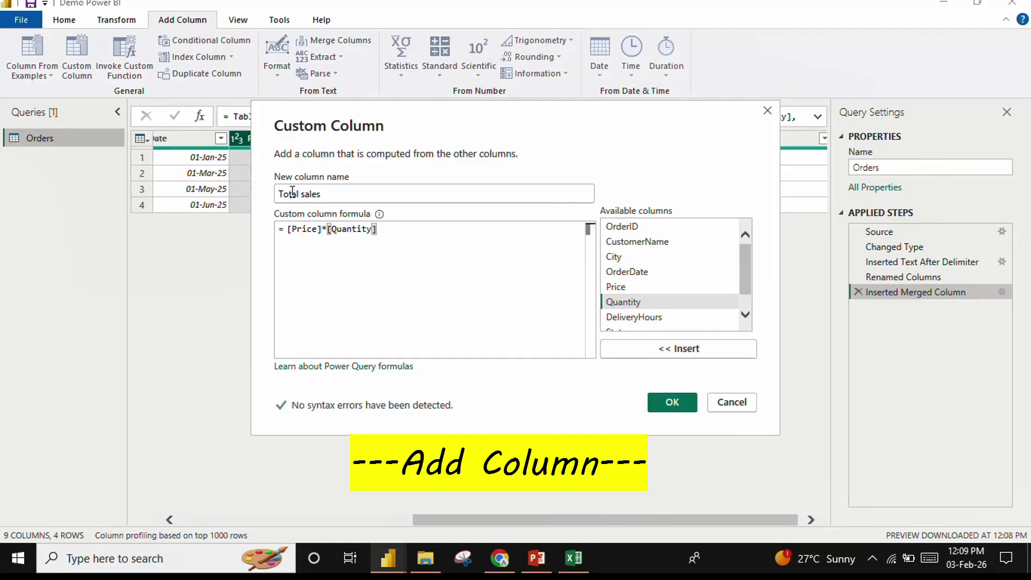
left_click(680, 398)
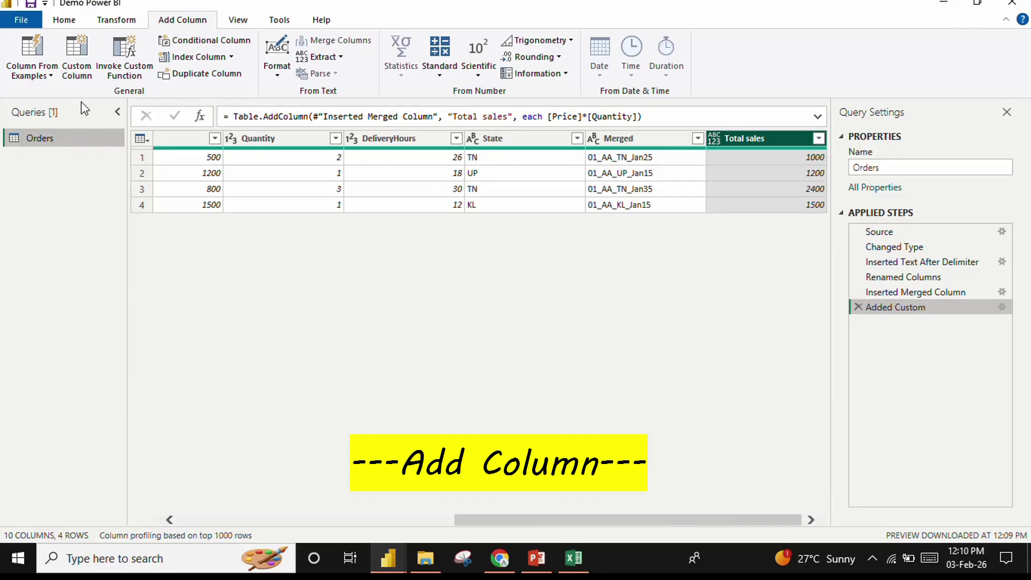
Step: Create a blank query and enter (textValue as text) => Text.Upper(textValue) as its source formula
left_click(61, 26)
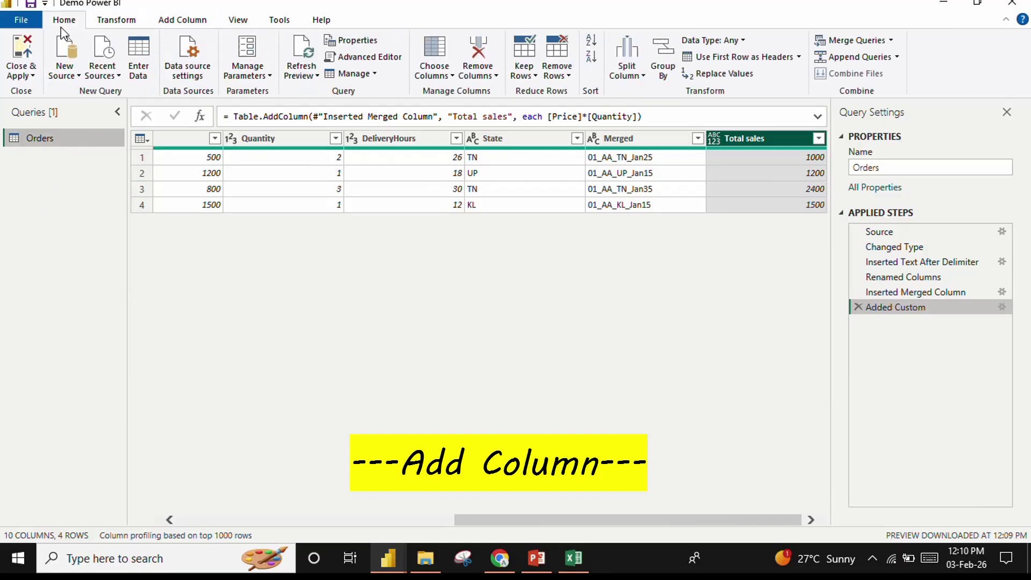
left_click(69, 76)
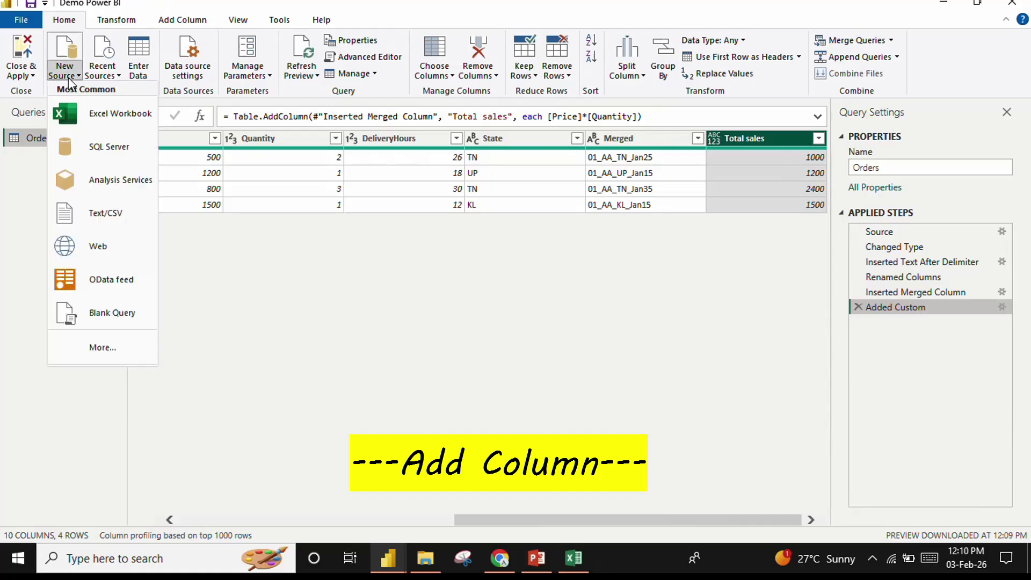
left_click(102, 320)
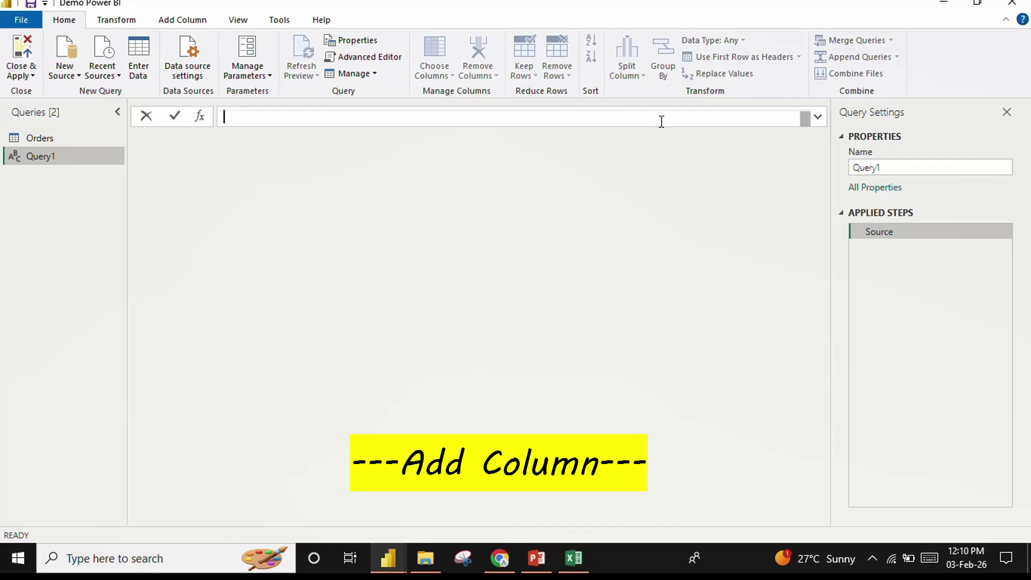
type("= \"(textValue as text) =>#(cr)#(lf)Text.Upper(textValue)#(cr)#(lf)\"")
key("Return")
left_click(818, 116)
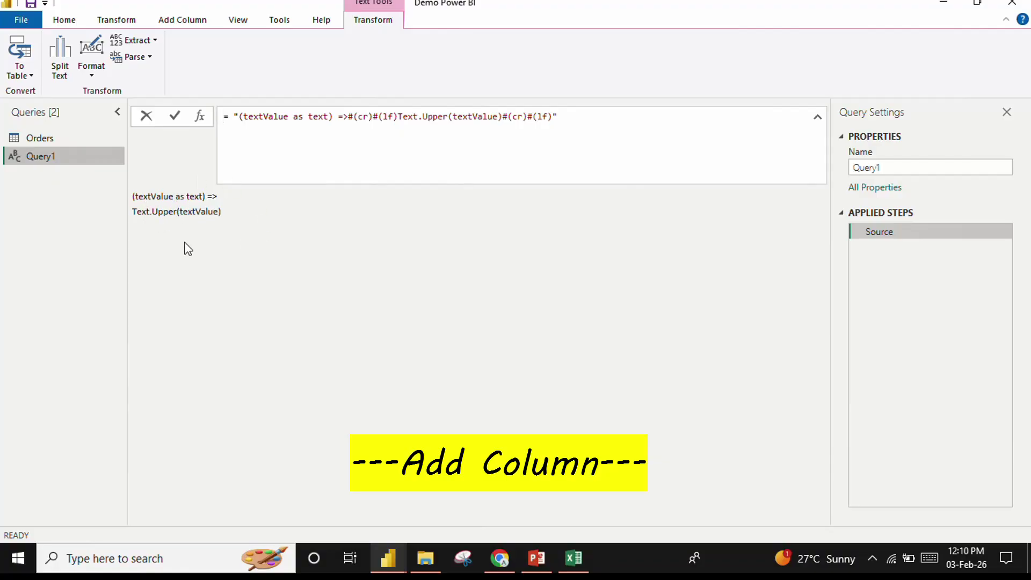
double_click(65, 156)
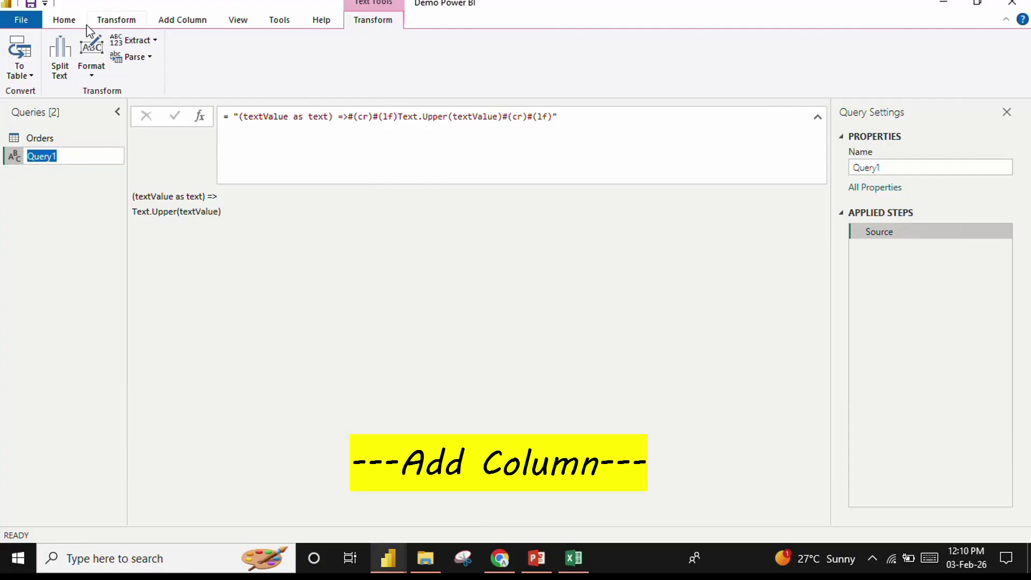
left_click(231, 128)
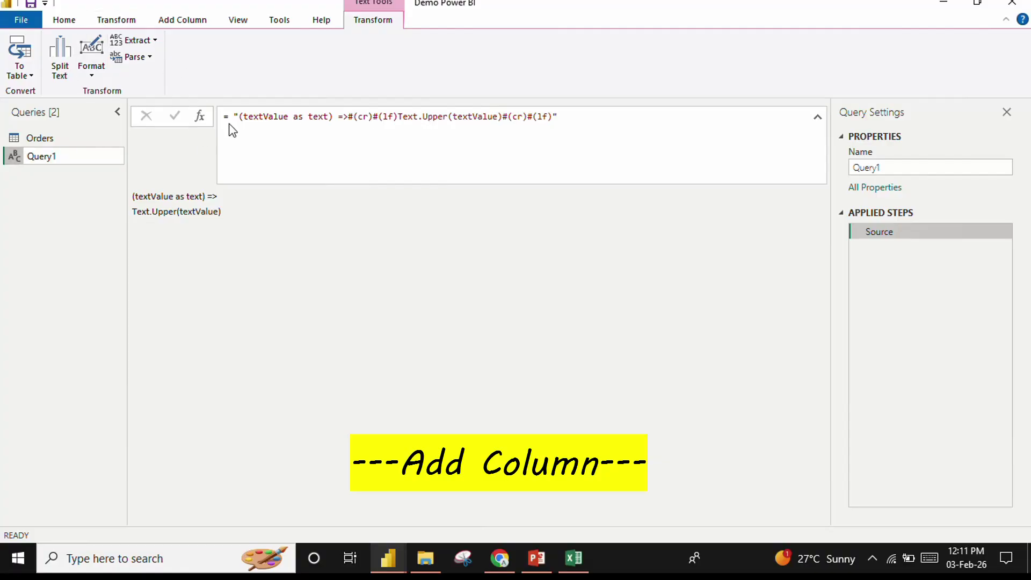
Step: Replace the whole code of Query1 in the Advanced Editor with the function (textValue as text) => Text.Upper(textValue)
left_click(65, 22)
left_click(369, 58)
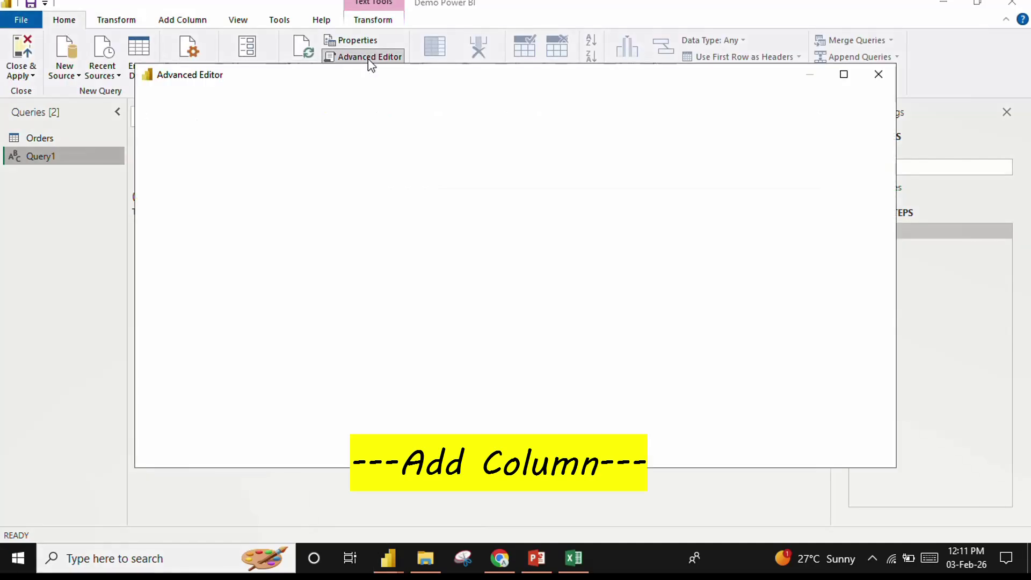
left_click_drag(256, 204, 170, 161)
type("(textValue as text) => Text.Upper(textValue)")
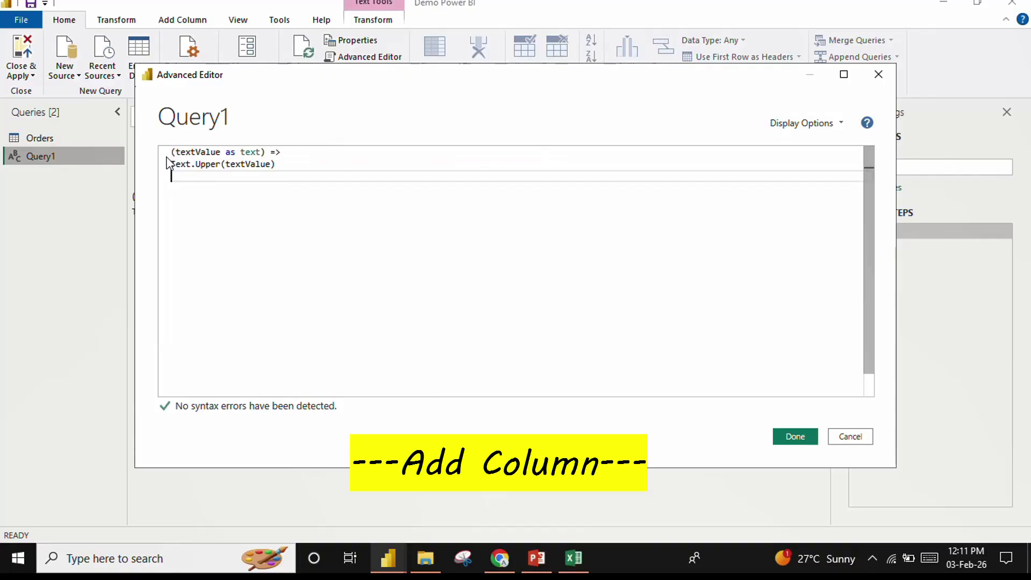
left_click(787, 433)
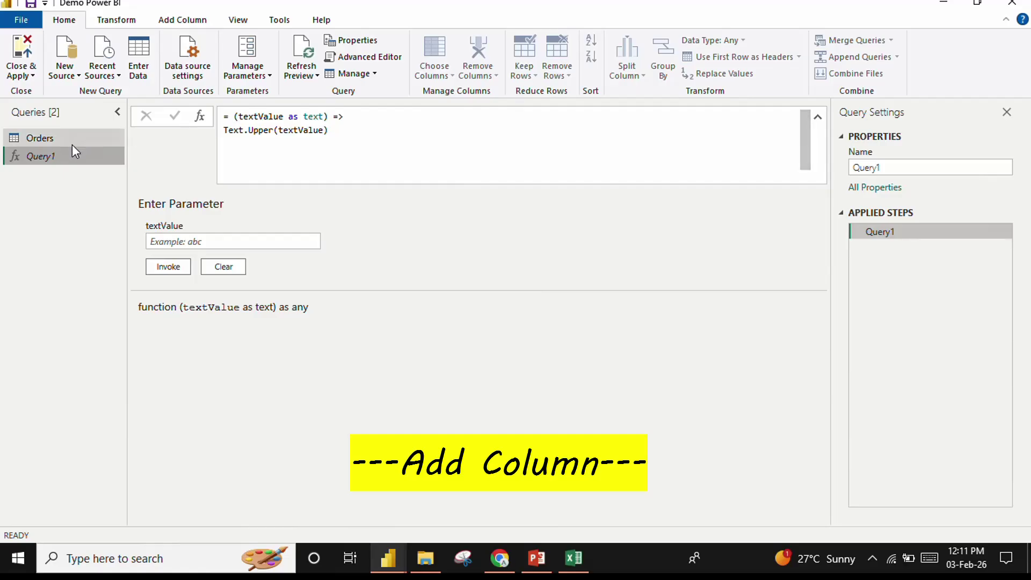
Step: Rename the new function query as fn_Upper
double_click(53, 158)
type("fn_Upper")
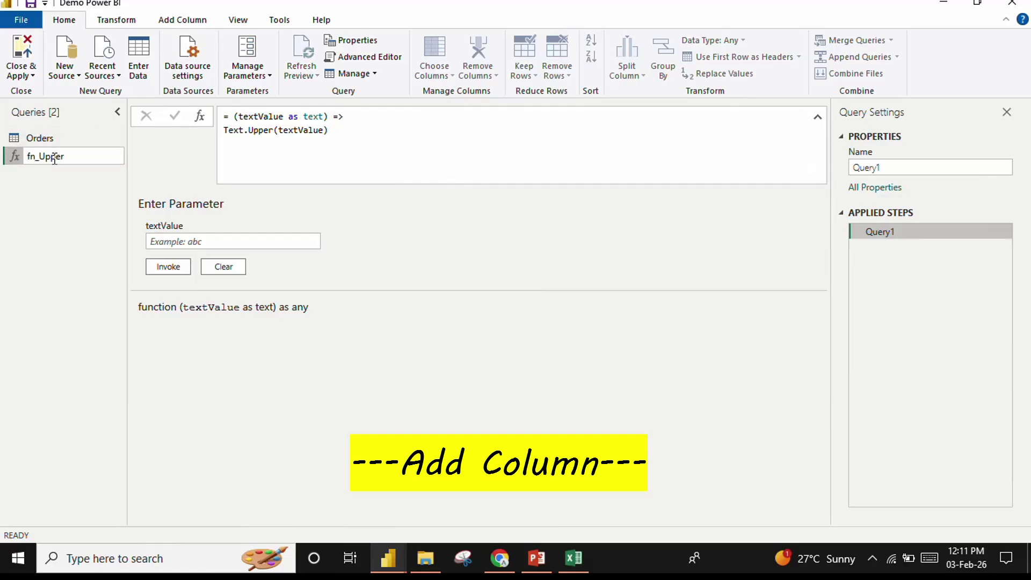
left_click(275, 229)
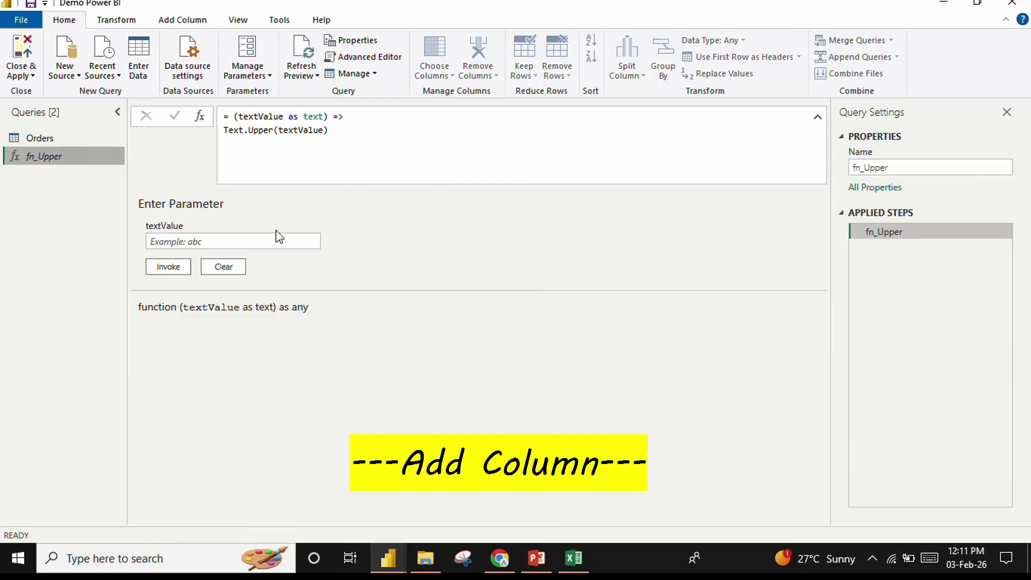
Step: Examine the fn_Upper formula, including its textValue parameter and the Text.Upper call
left_click(229, 116)
left_click_drag(229, 116, 351, 129)
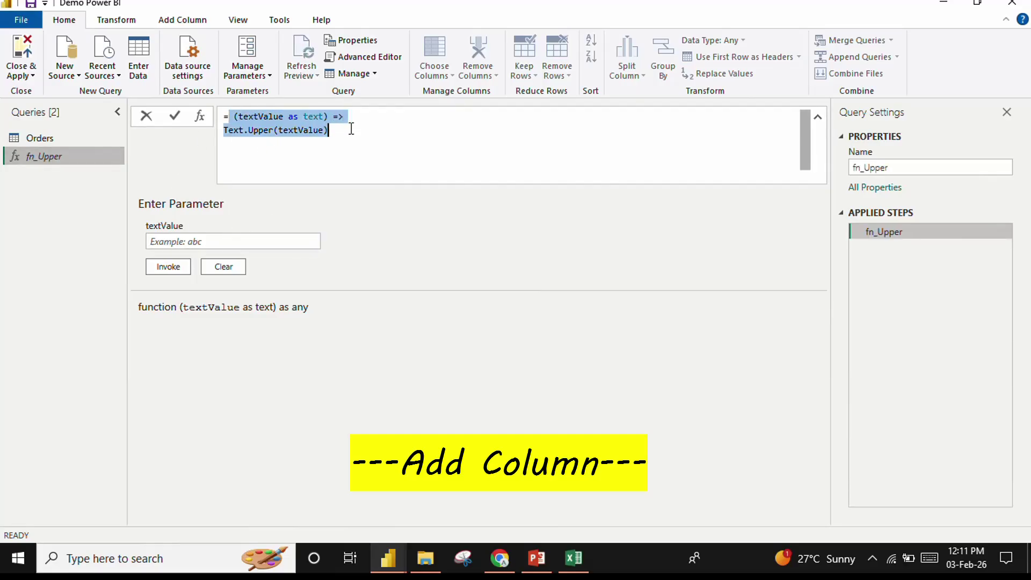
left_click(308, 118)
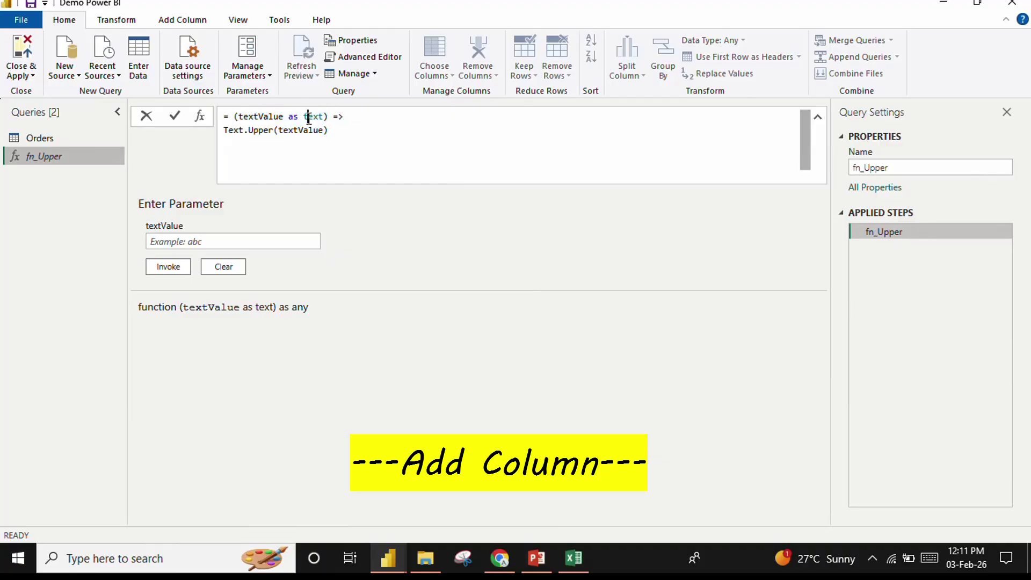
left_click(239, 129)
left_click_drag(238, 117, 281, 118)
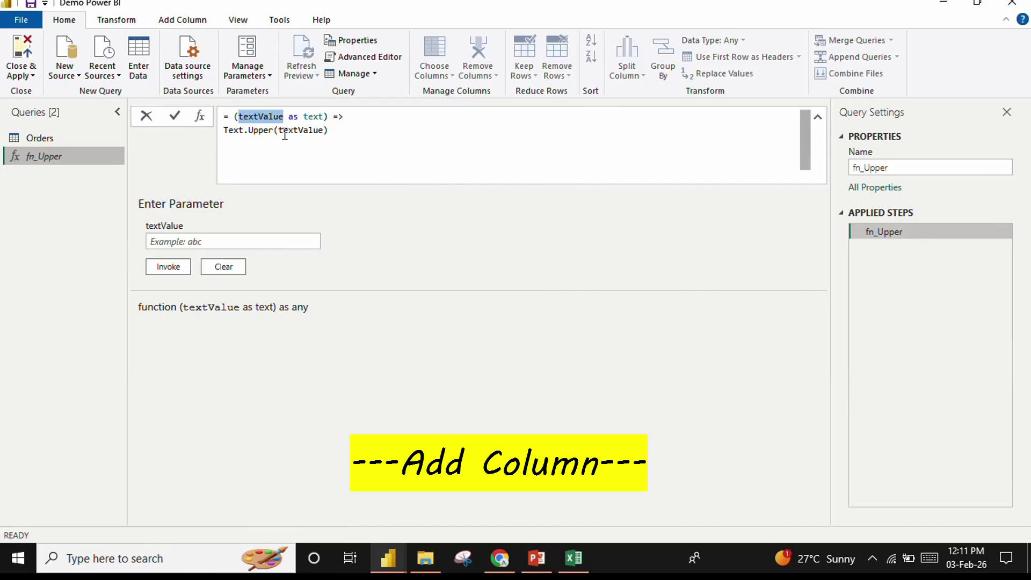
left_click_drag(279, 130, 323, 133)
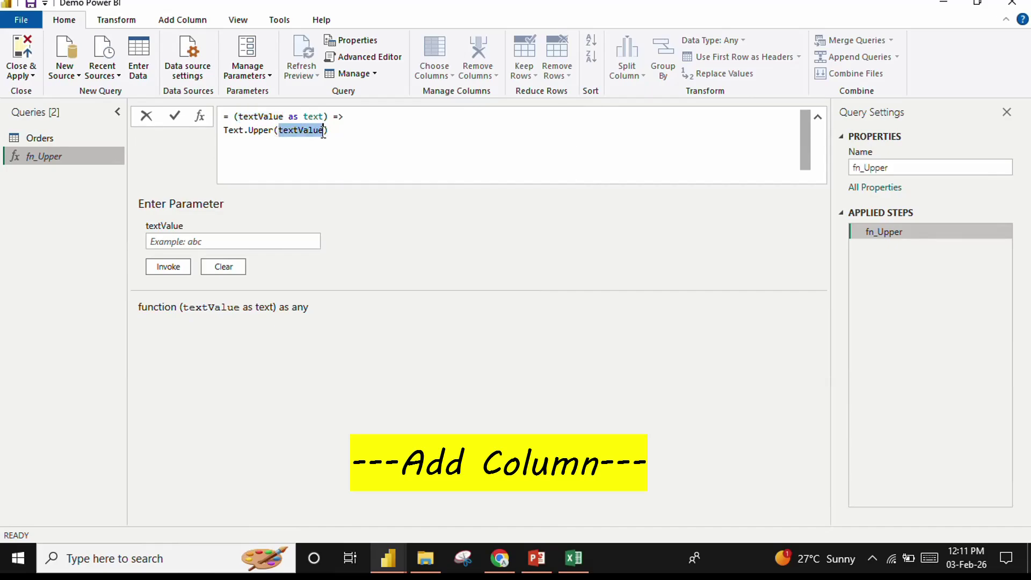
double_click(260, 131)
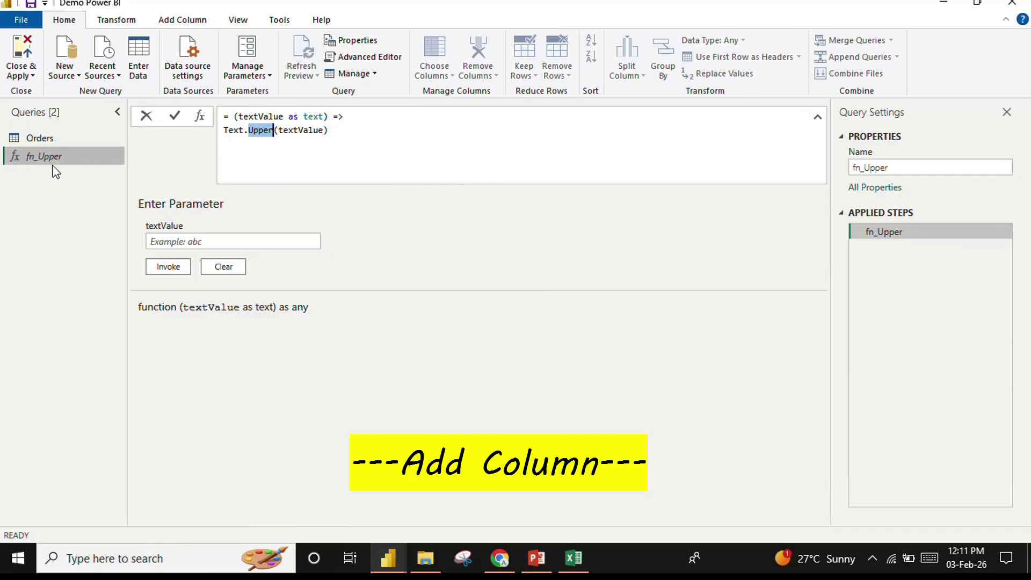
Step: Test the fn_Upper function by invoking it with abc as the textValue parameter
left_click(197, 243)
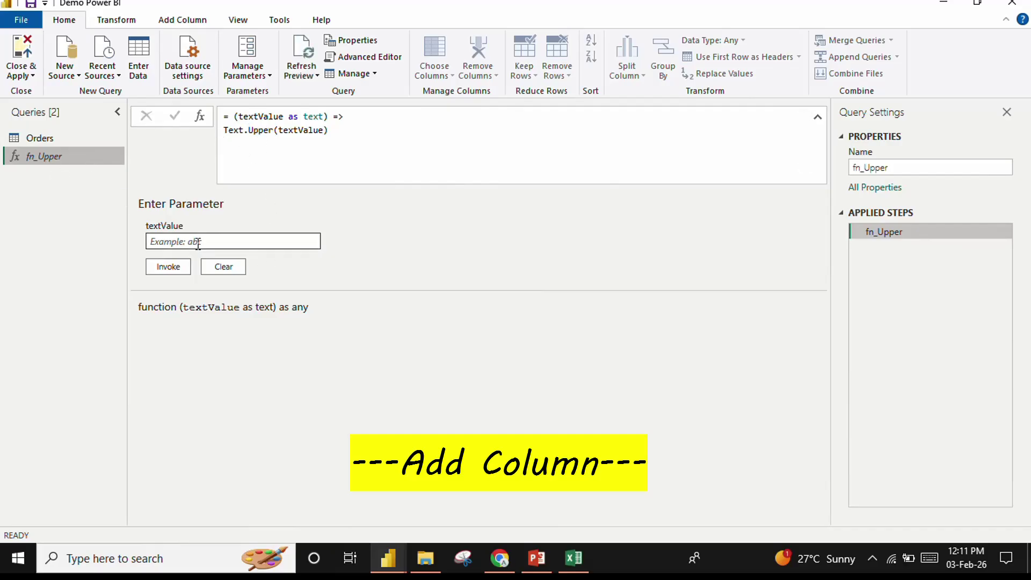
type("abc")
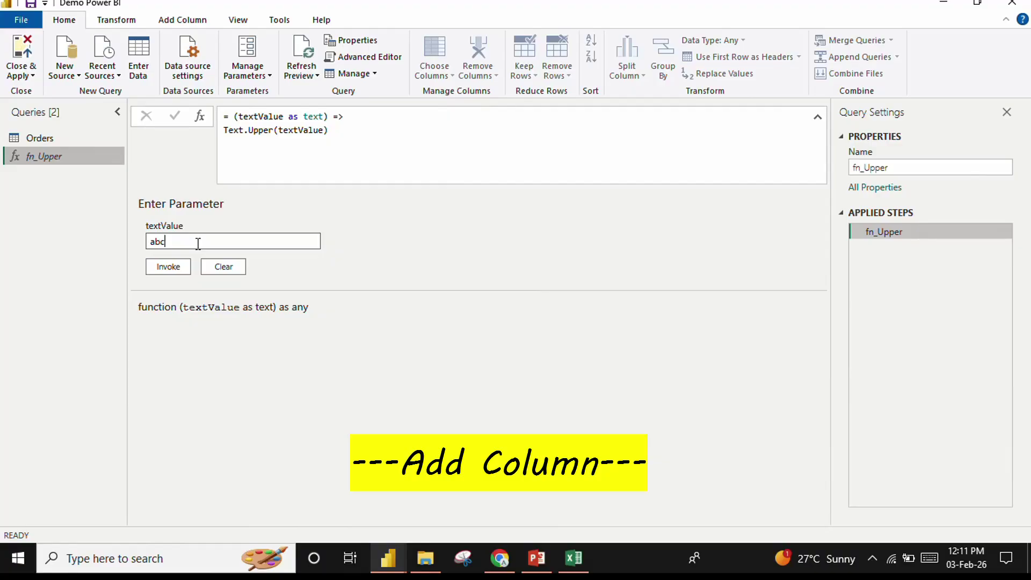
left_click(160, 271)
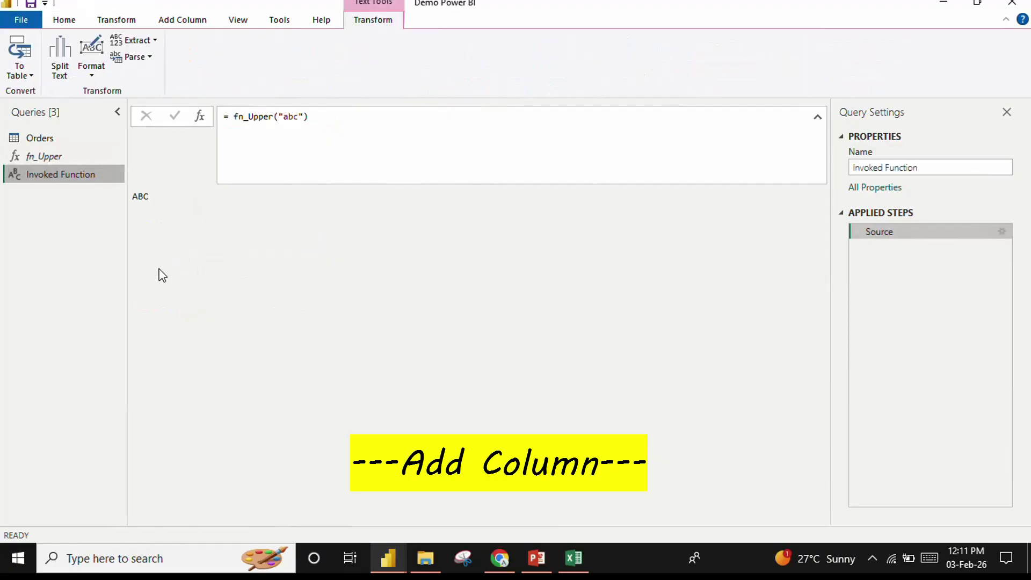
left_click(145, 197)
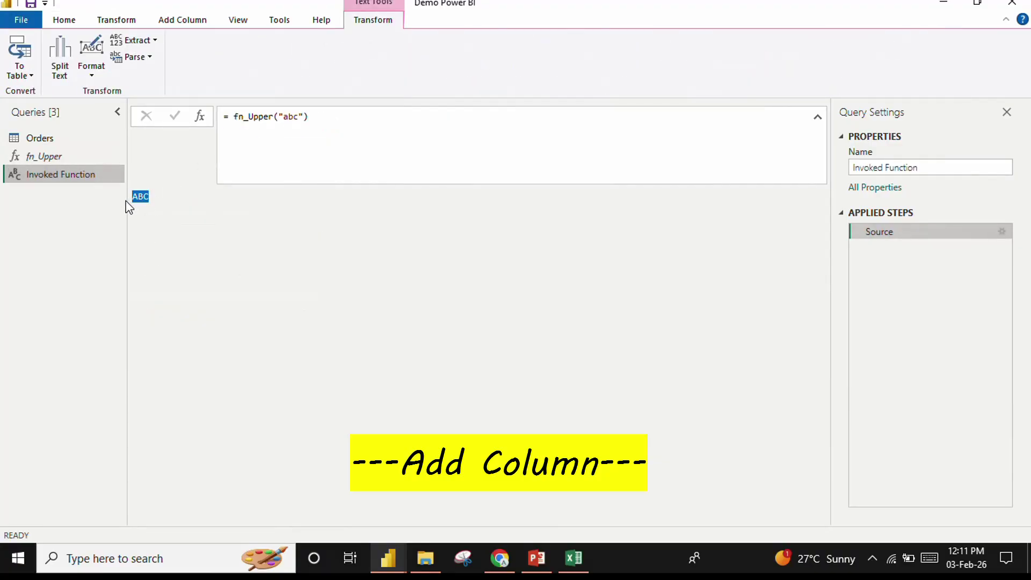
Step: Delete the Invoked Function test query and return to the fn_Upper function
right_click(58, 174)
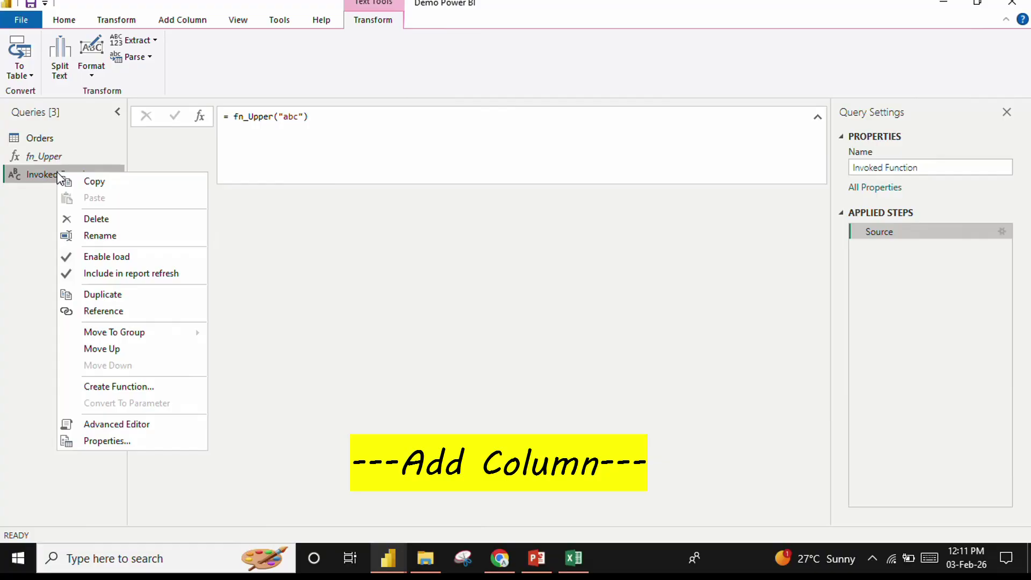
left_click(101, 224)
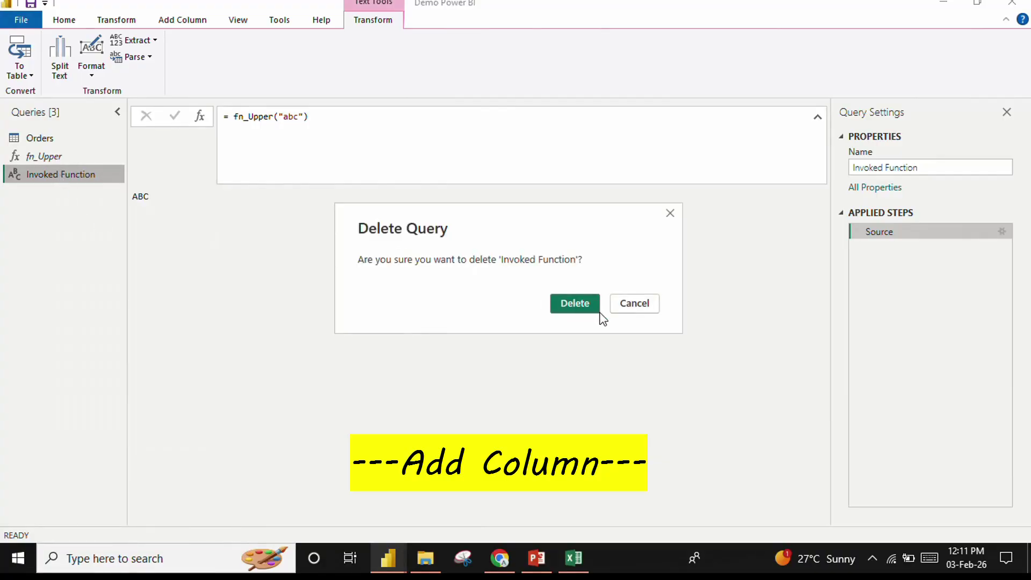
left_click(594, 312)
left_click(22, 156)
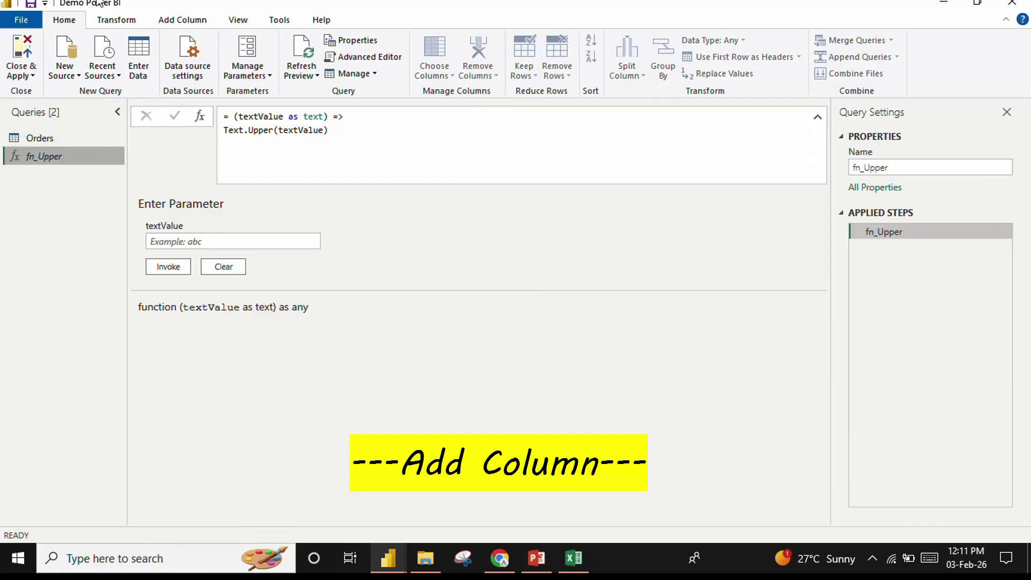
Step: Start invoking a custom function on the CustomerName column of the Orders table, naming the new column NameUpperCase
left_click(103, 24)
left_click(184, 21)
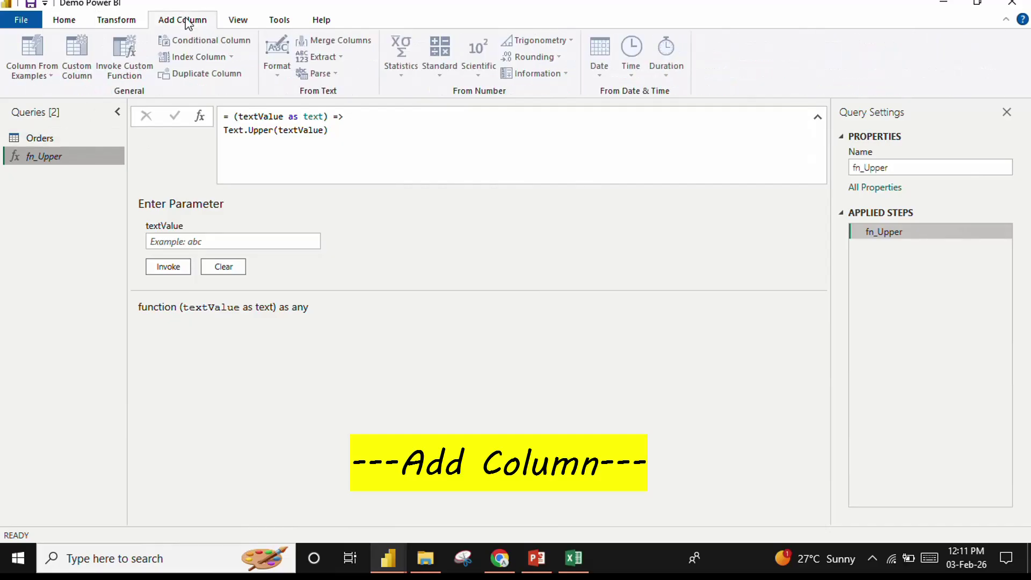
left_click(83, 135)
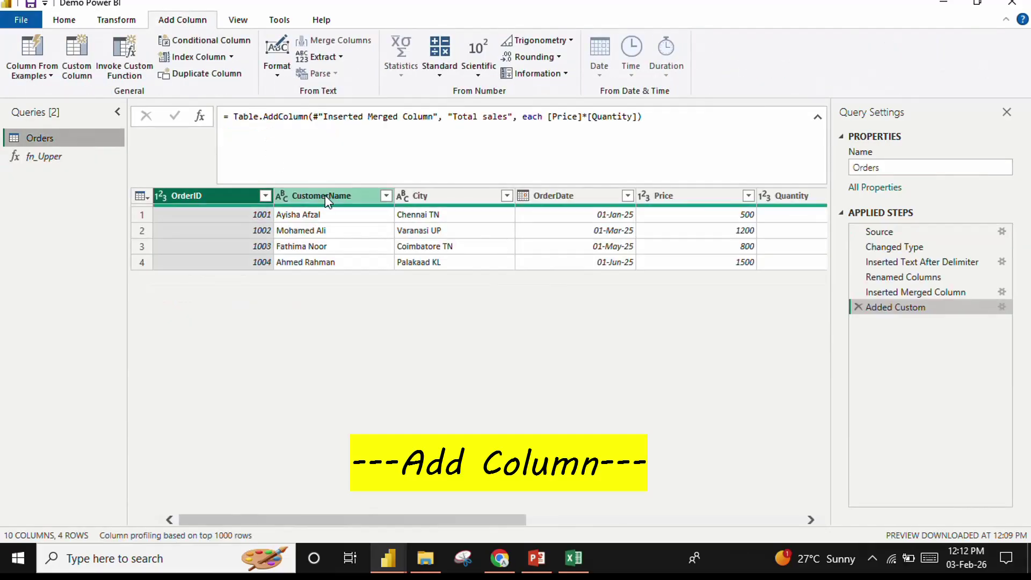
left_click(327, 195)
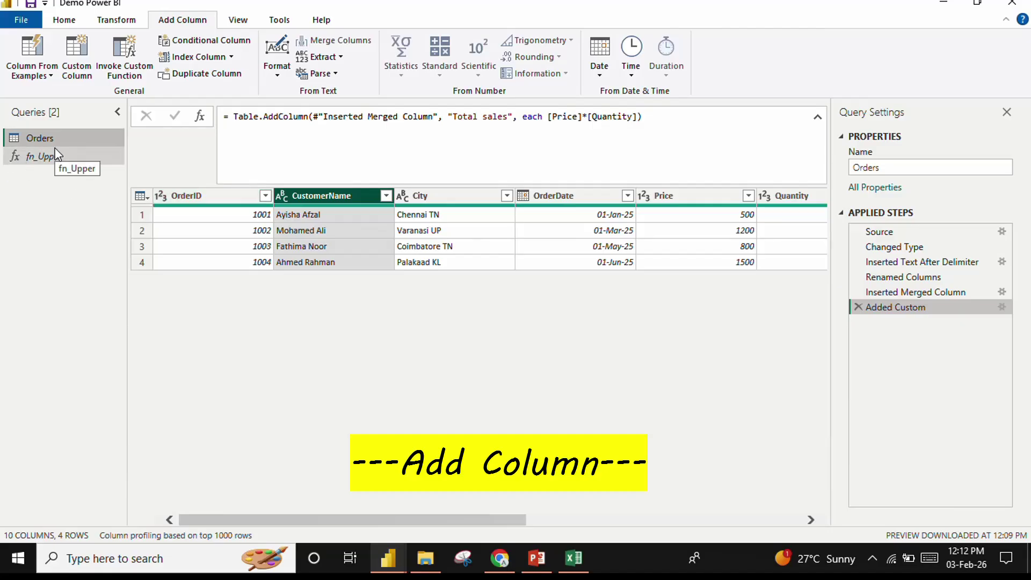
left_click(123, 76)
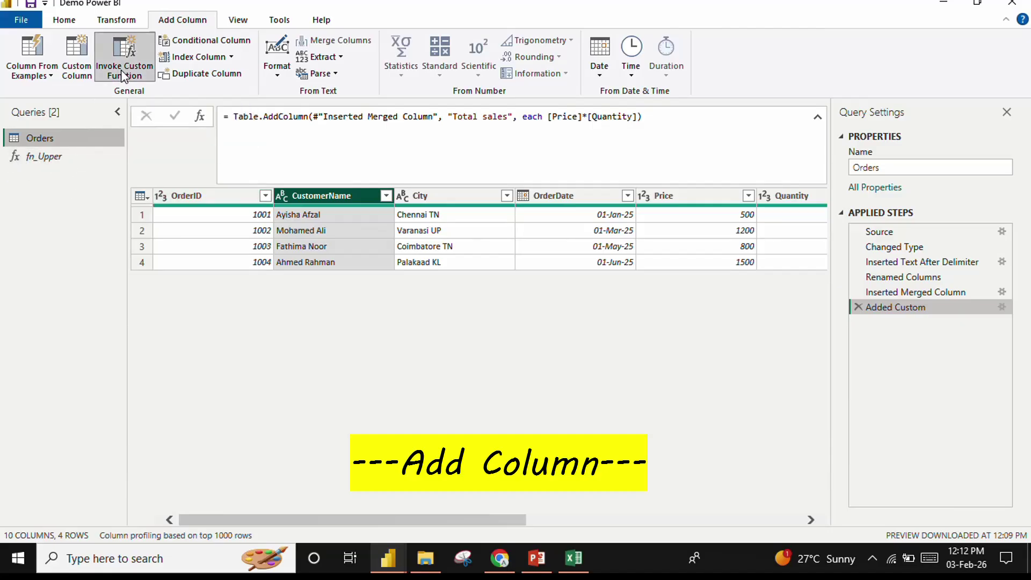
double_click(306, 250)
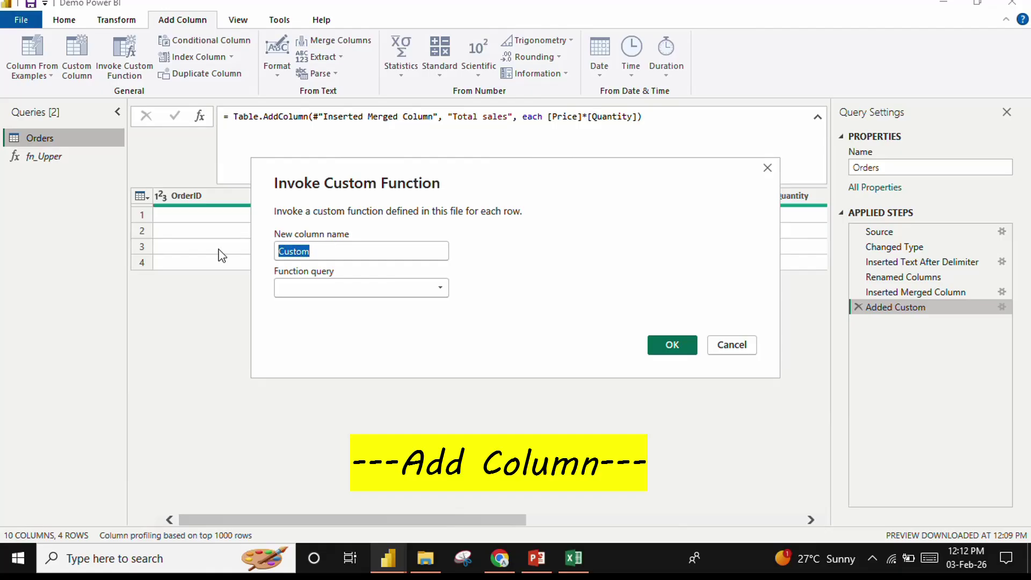
type("z")
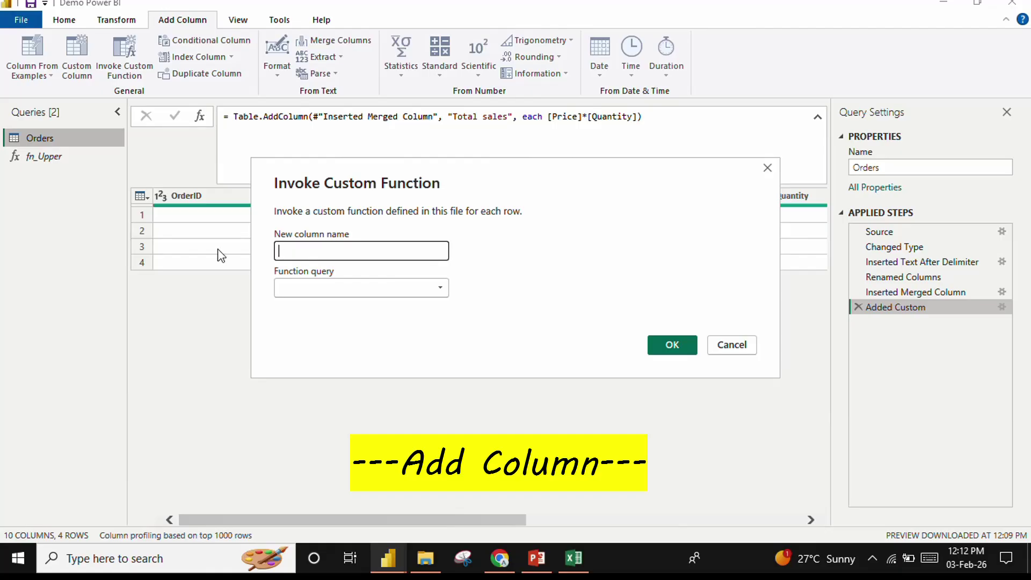
type("Name")
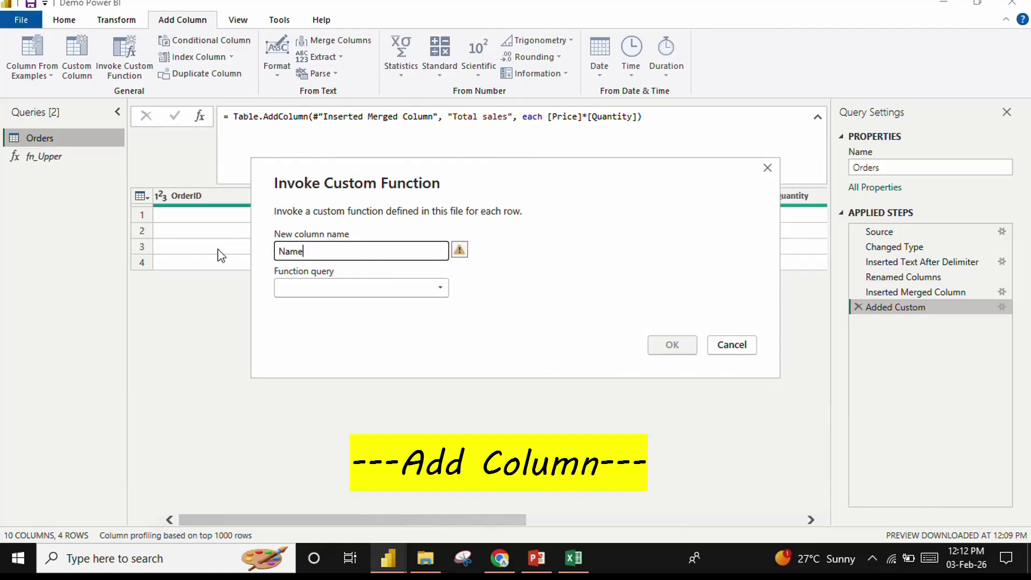
type("UpperCase")
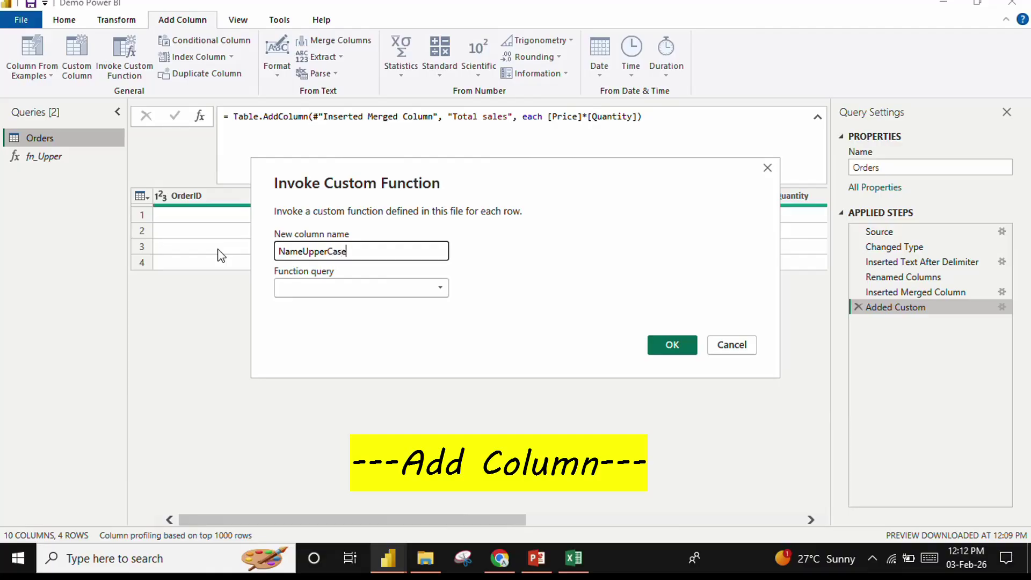
Step: Add the NameUpperCase column by invoking fn_Upper with the CustomerName column as textValue, and collapse the formula bar
left_click(324, 290)
left_click(303, 309)
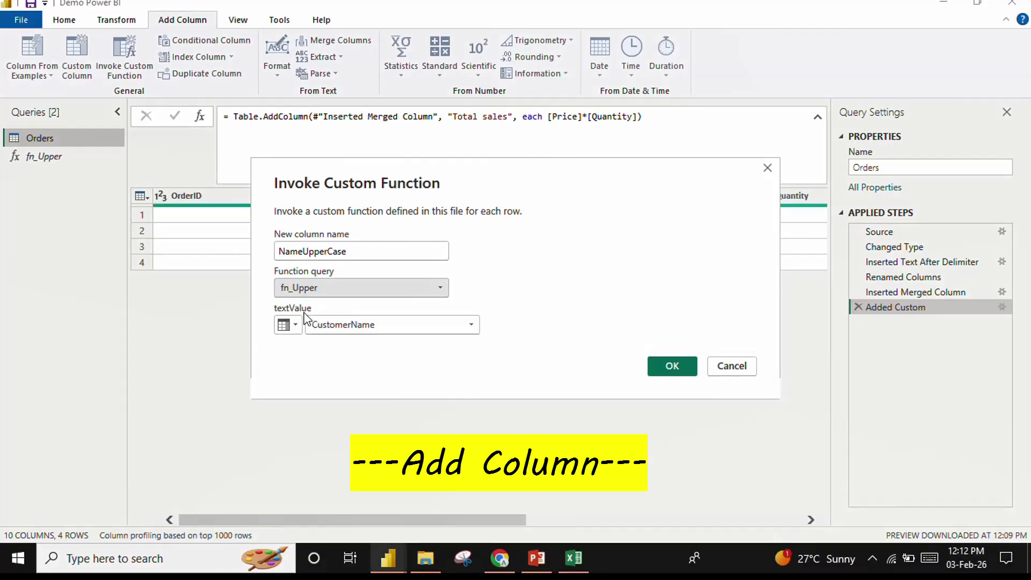
left_click(424, 324)
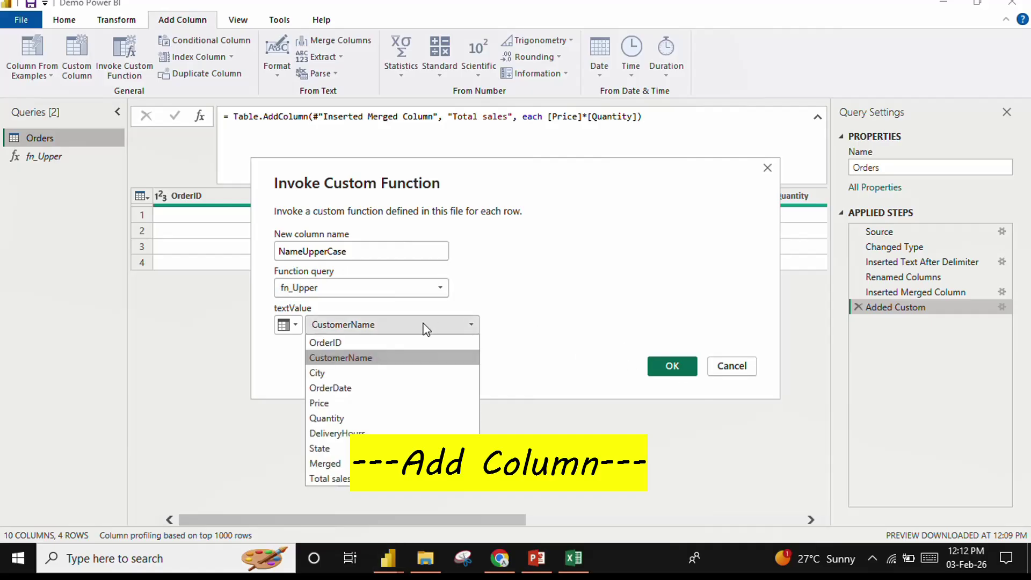
left_click(319, 363)
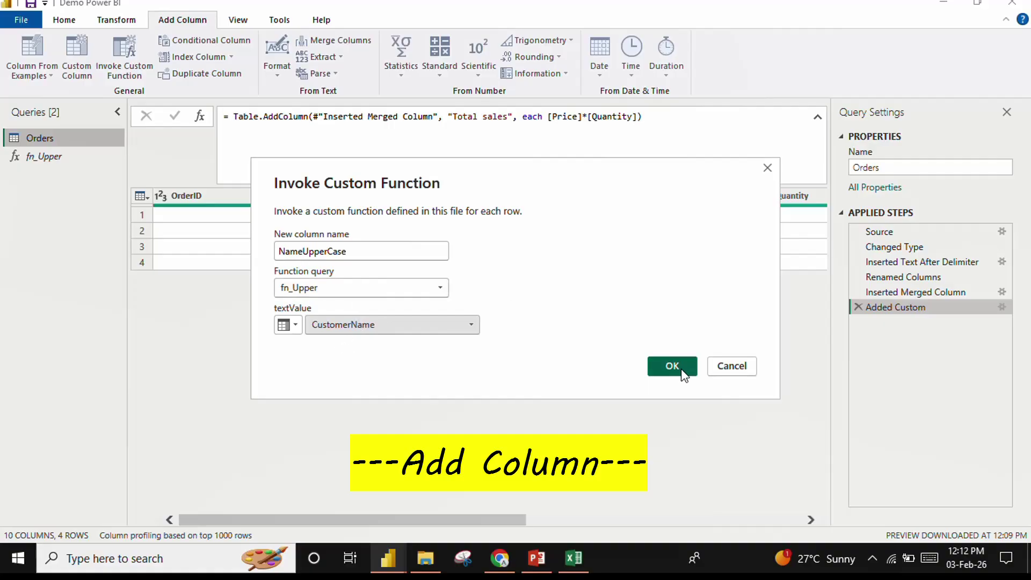
left_click_drag(364, 245, 260, 246)
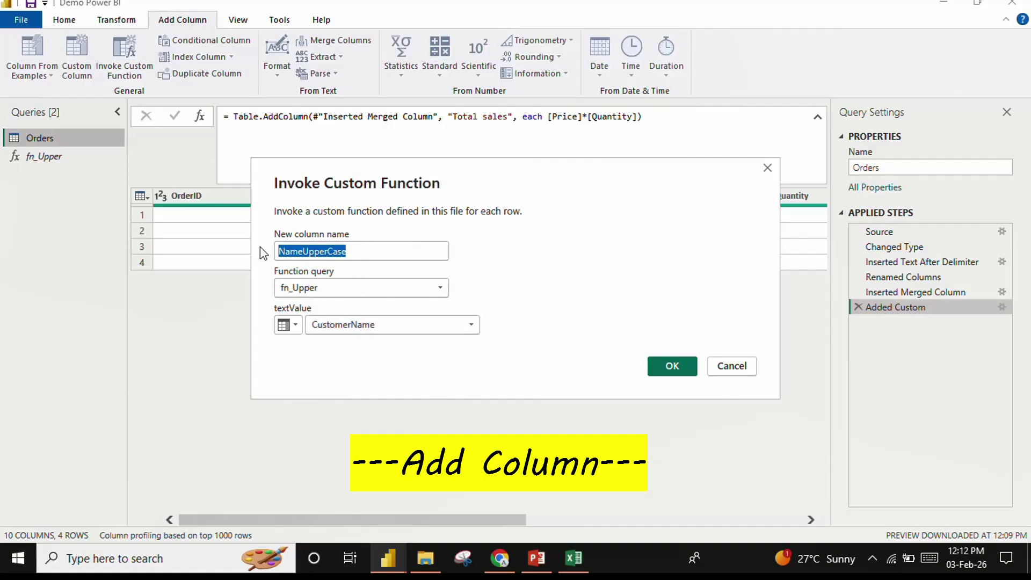
left_click(654, 365)
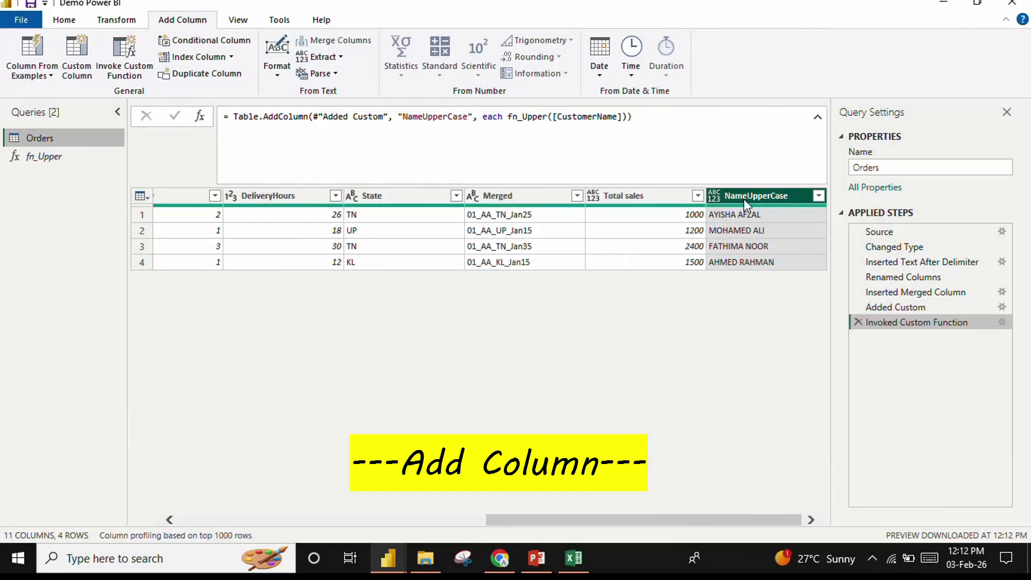
left_click(818, 119)
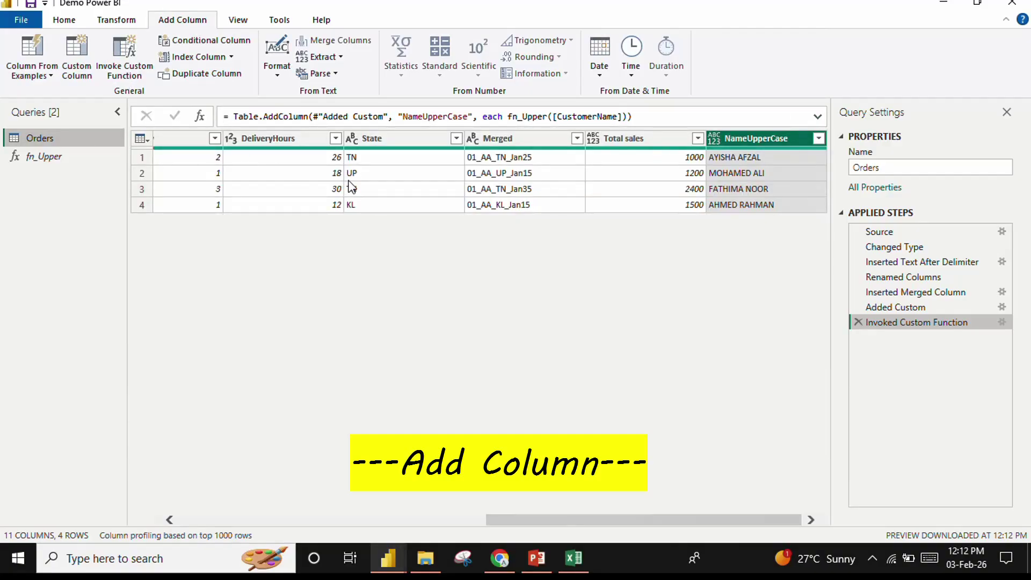
left_click(208, 43)
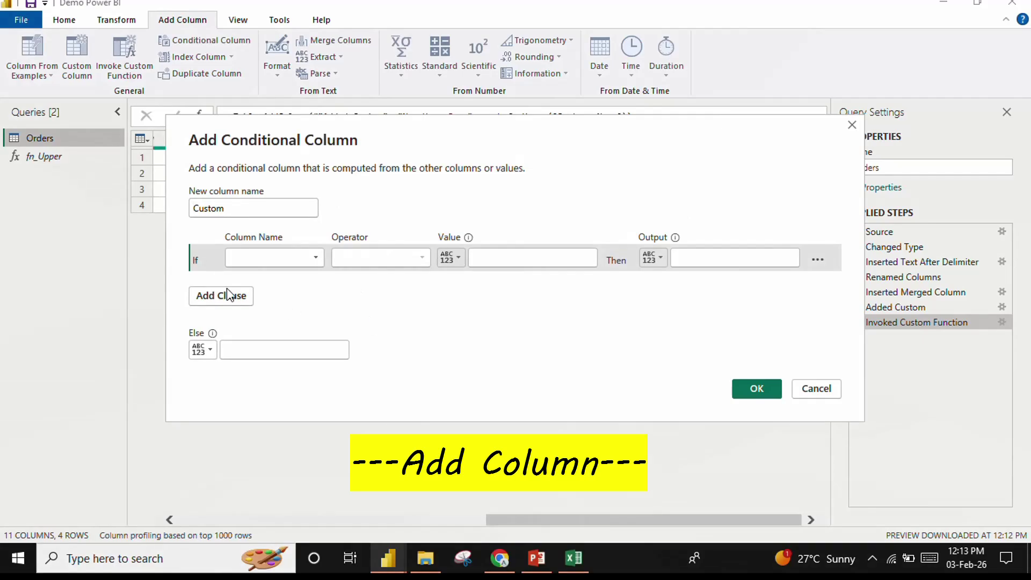
left_click_drag(321, 146, 333, 241)
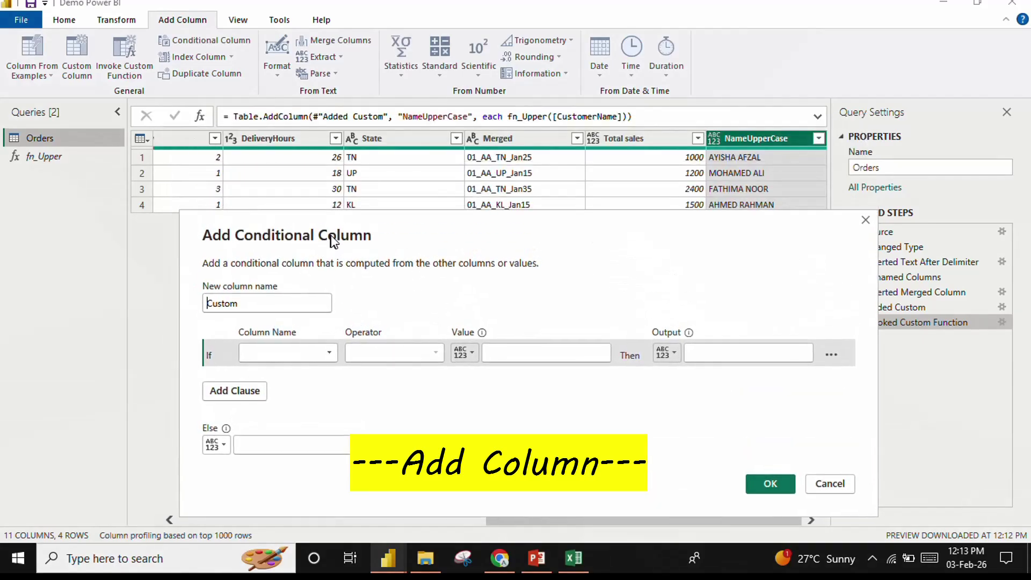
left_click(830, 483)
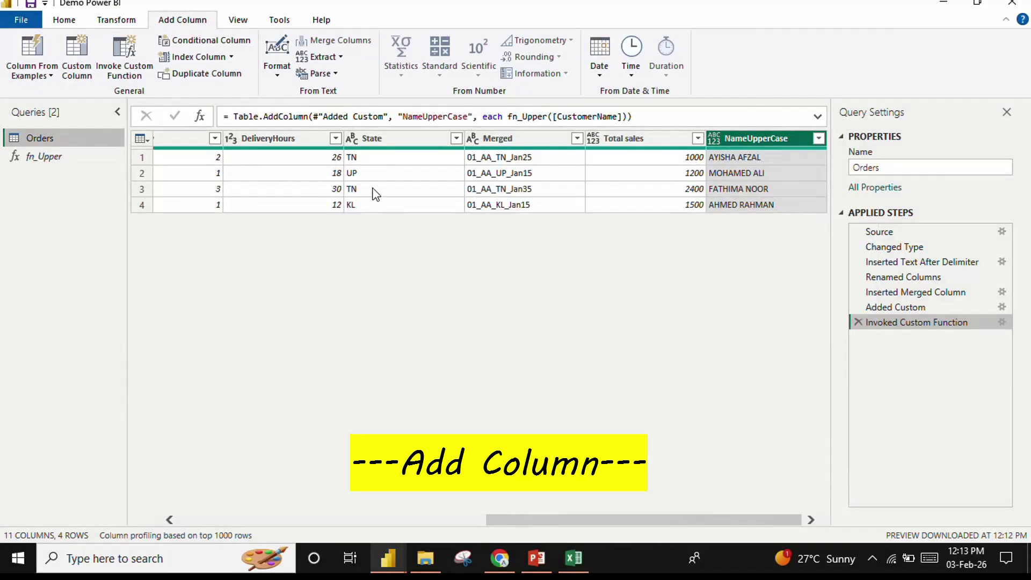
Step: Start a conditional column on the Orders table and name it PriceCategory
left_click_drag(588, 521, 279, 519)
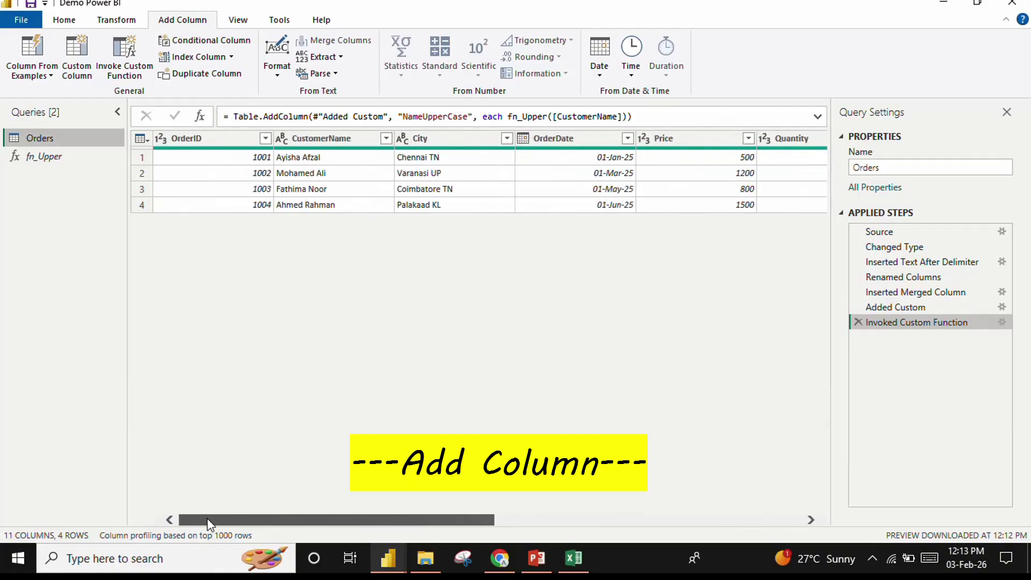
left_click(670, 140)
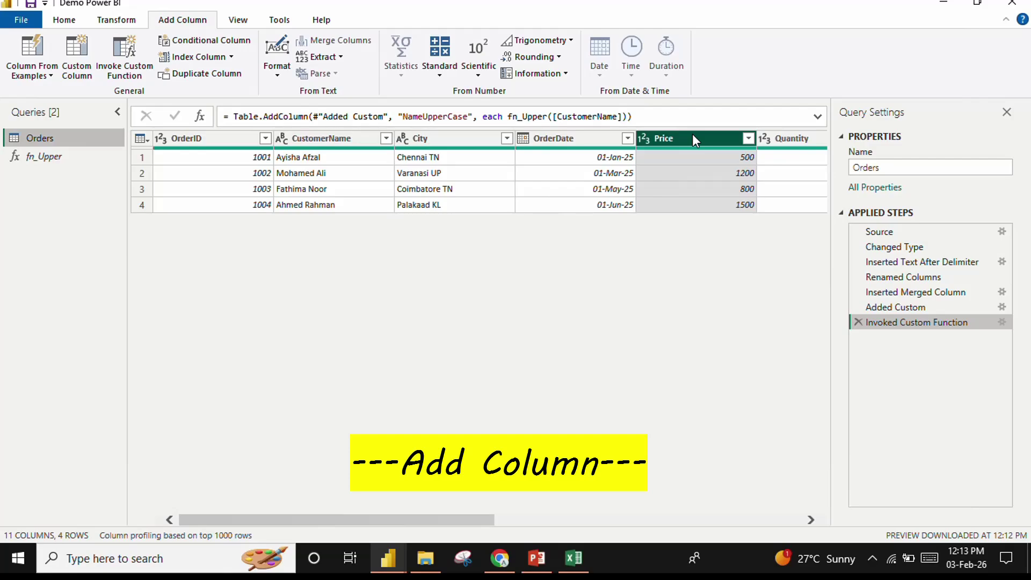
left_click(218, 41)
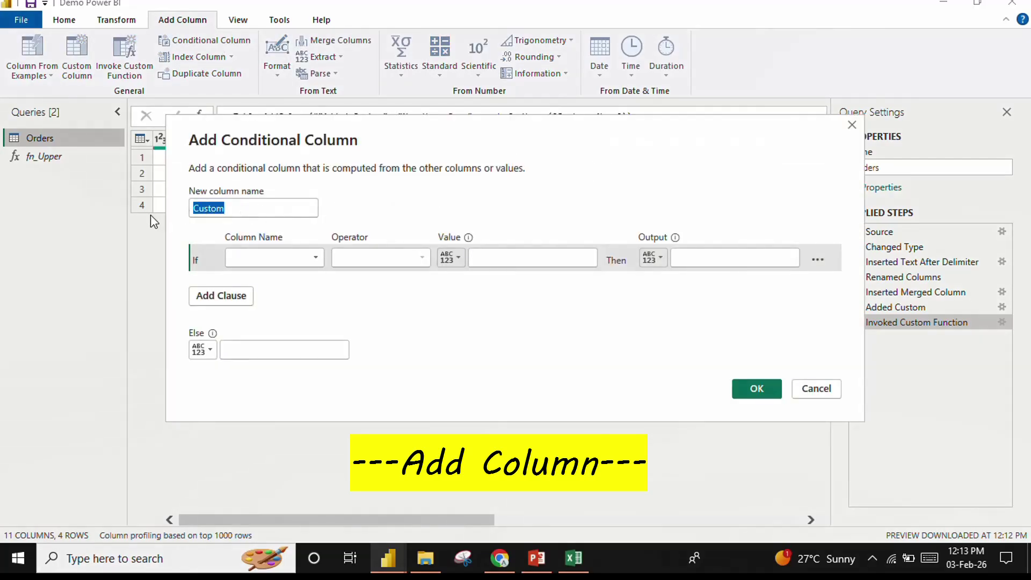
type("Priv")
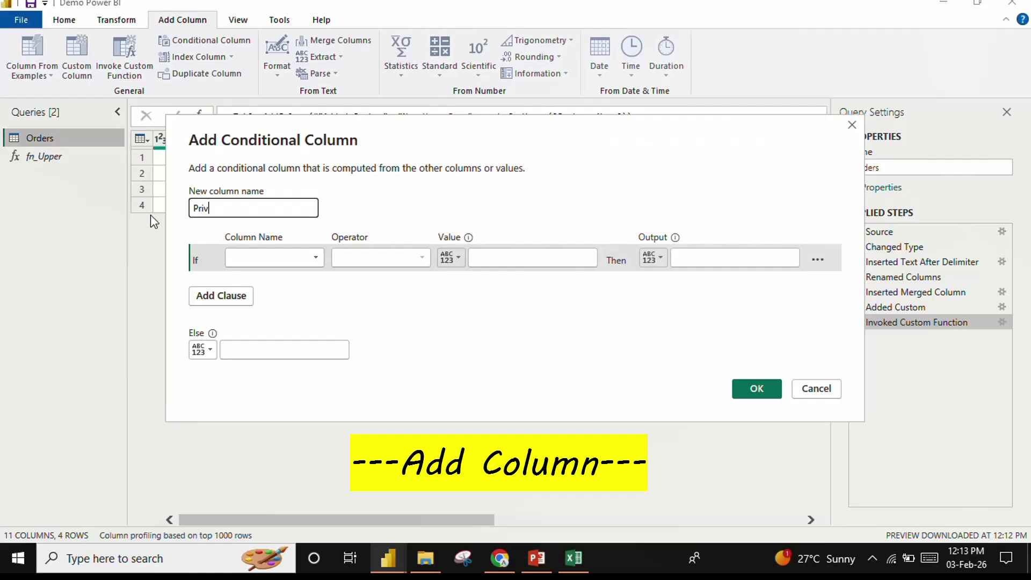
key("BackSpace")
type("ceC")
type("ateg")
key("BackSpace")
type("ggory")
left_click(236, 208)
key("BackSpace")
Step: Define the If clause so that a Price greater than 1000 outputs High
left_click(273, 257)
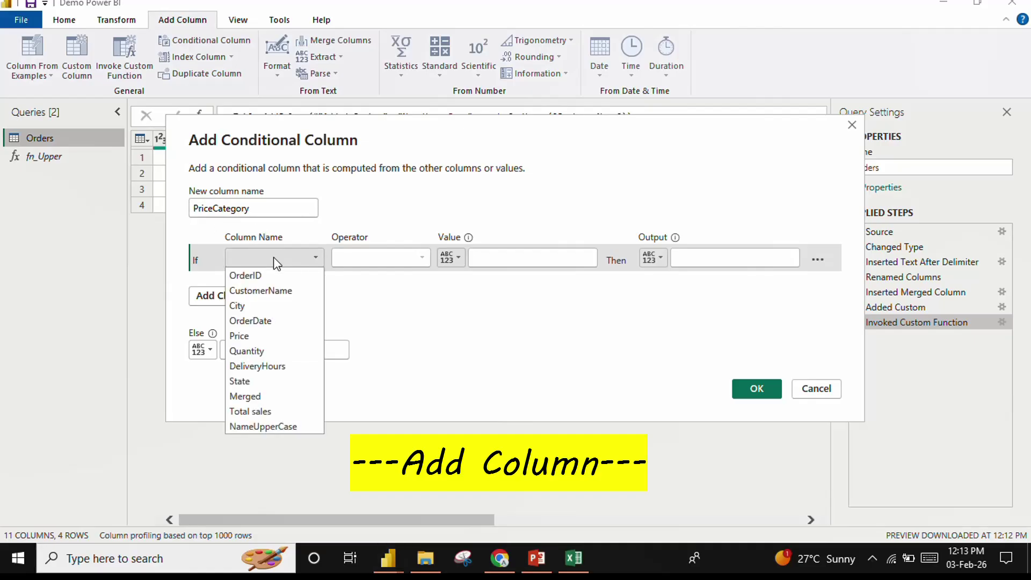
left_click(249, 337)
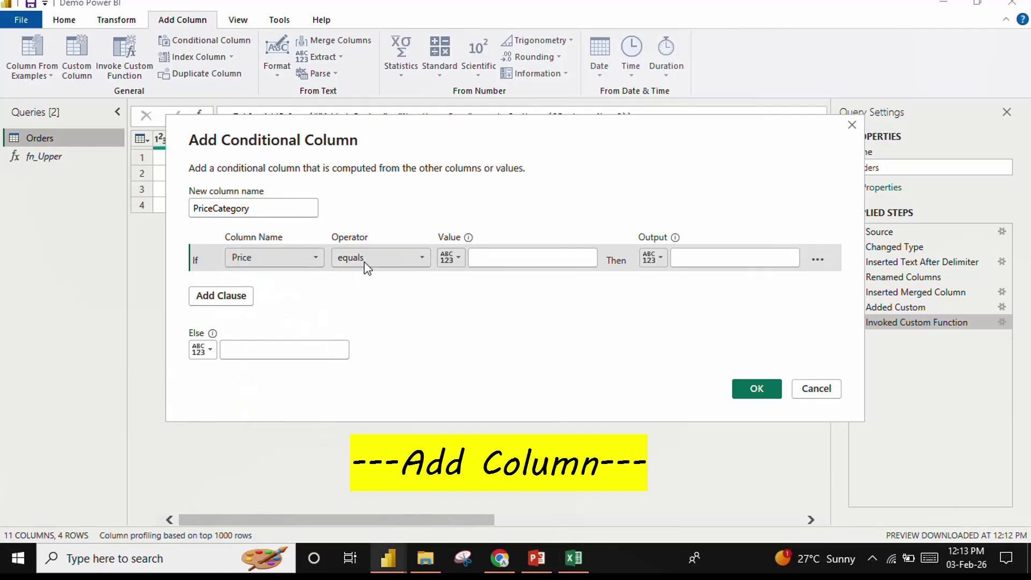
left_click(365, 263)
left_click(376, 305)
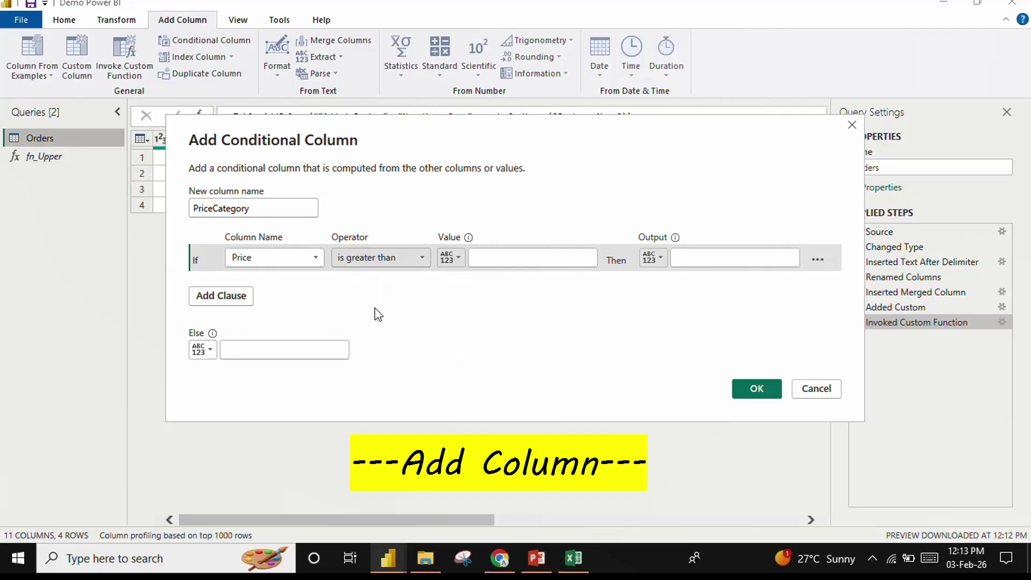
left_click(512, 258)
type("1000")
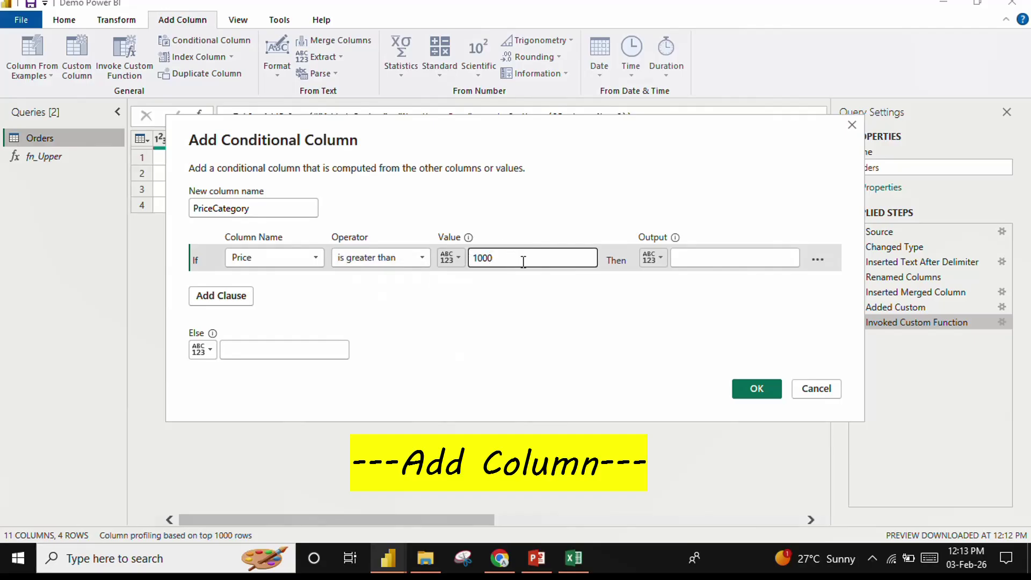
left_click(720, 259)
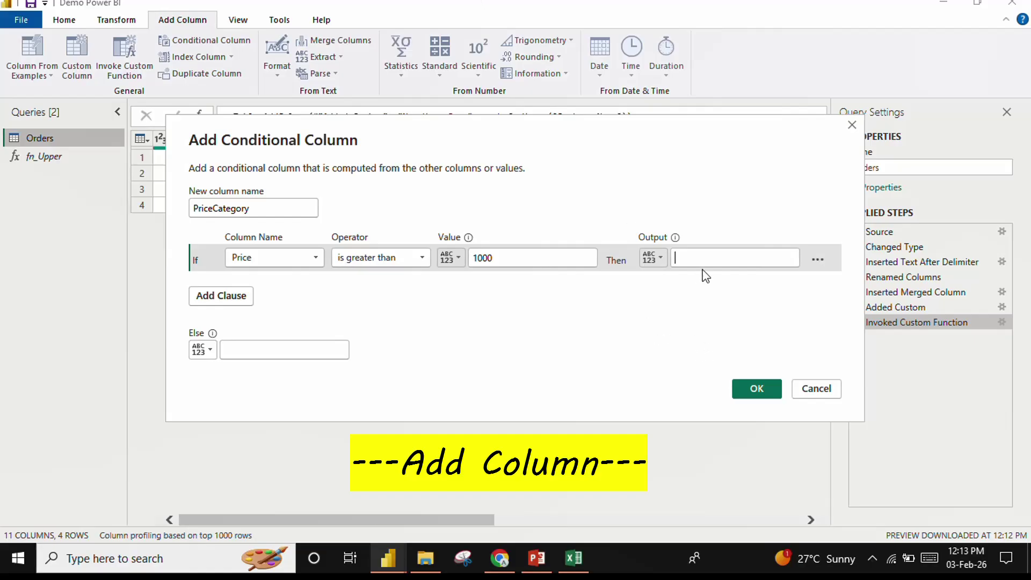
left_click(695, 263)
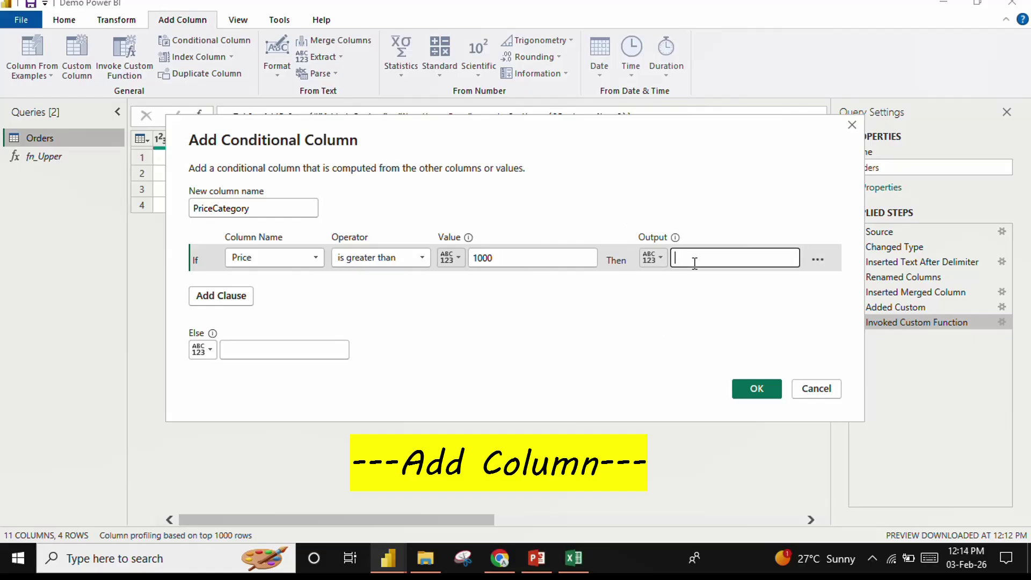
type("High")
Step: Set the Else output of the conditional column to Low
left_click(232, 352)
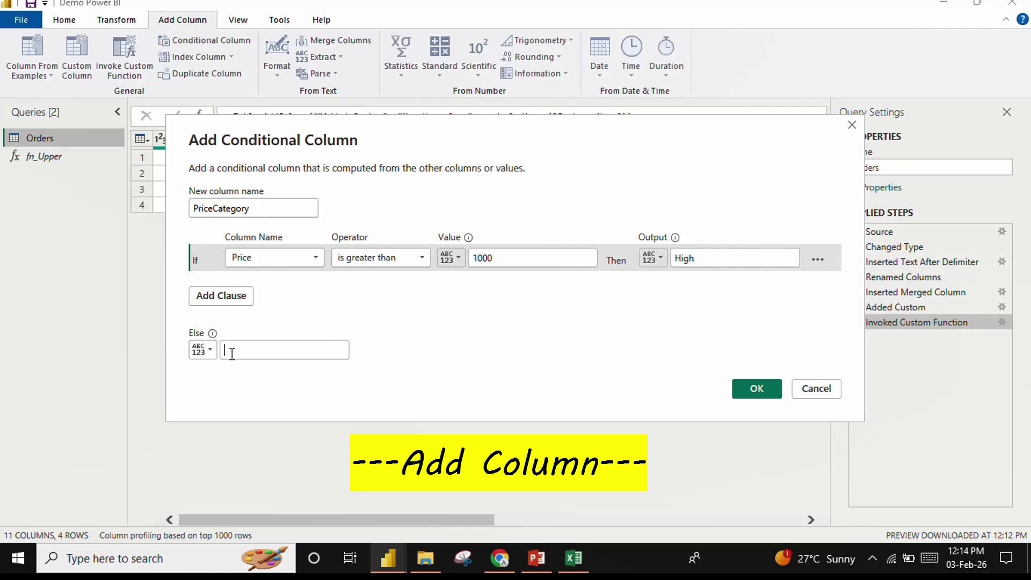
type("low")
left_click(232, 352)
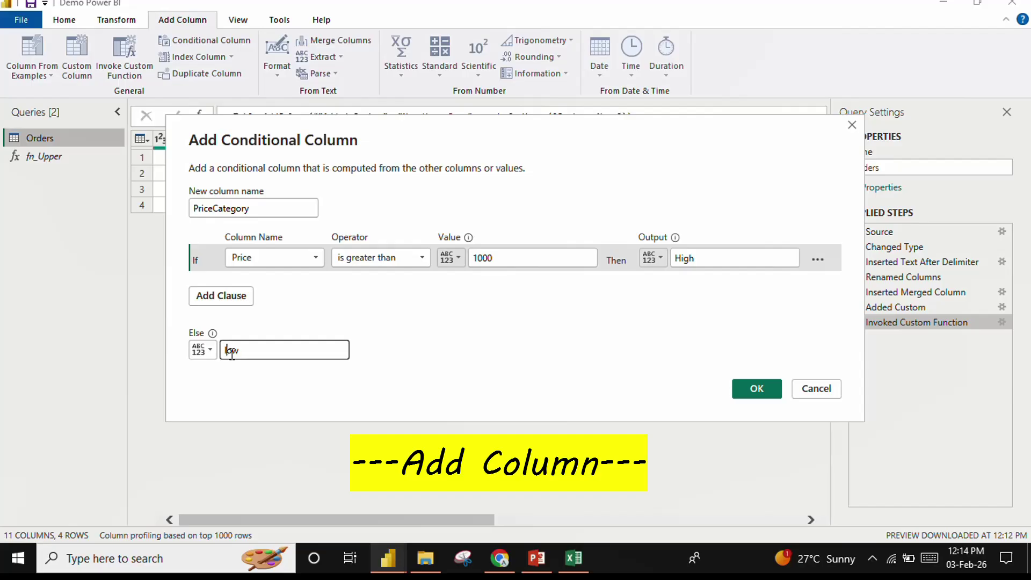
key("BackSpace")
type("L")
Step: Add an Else If clause so that a Price equal to 1000 outputs Medium
left_click(217, 302)
left_click(269, 284)
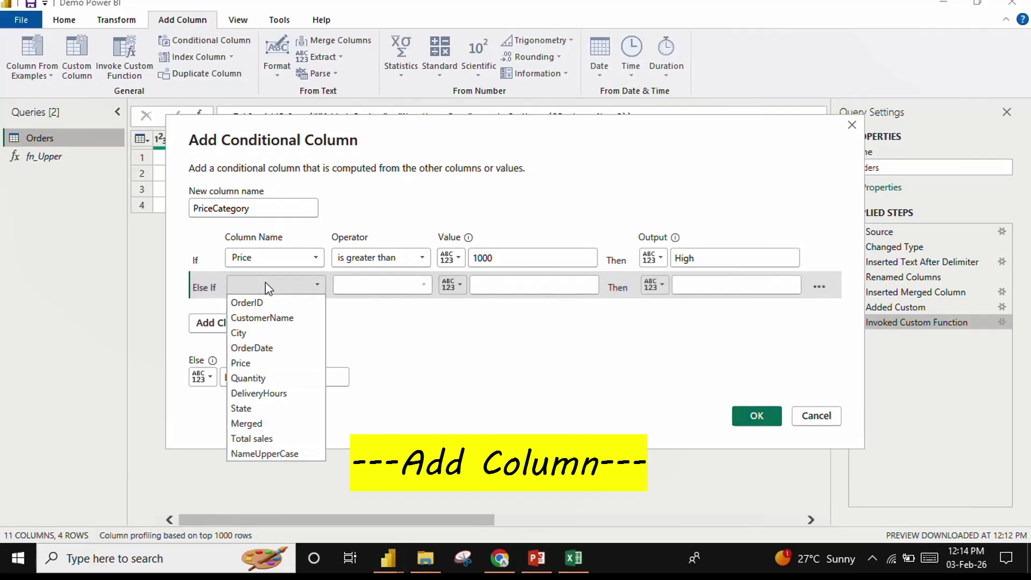
left_click(271, 362)
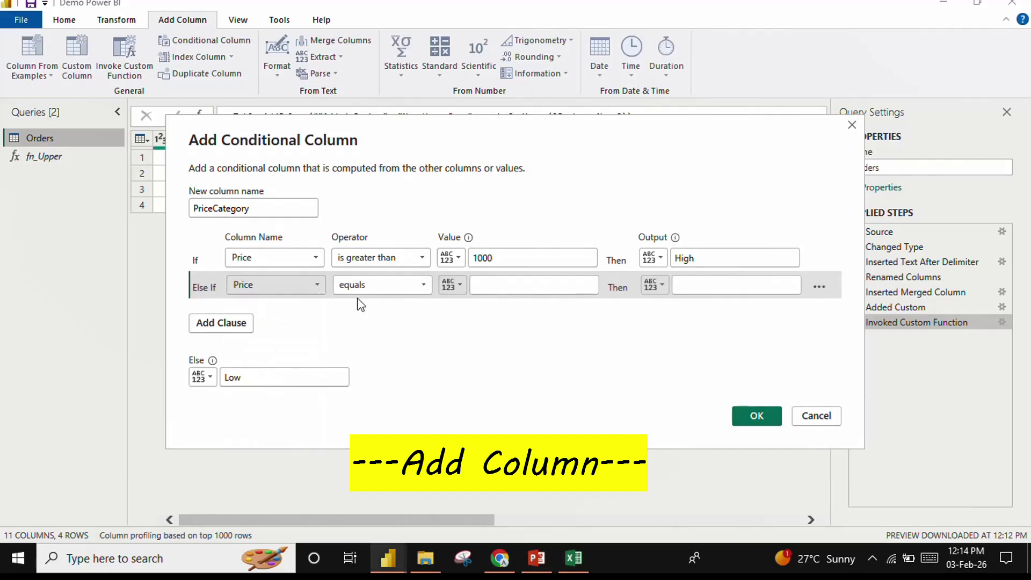
left_click(371, 295)
left_click(368, 362)
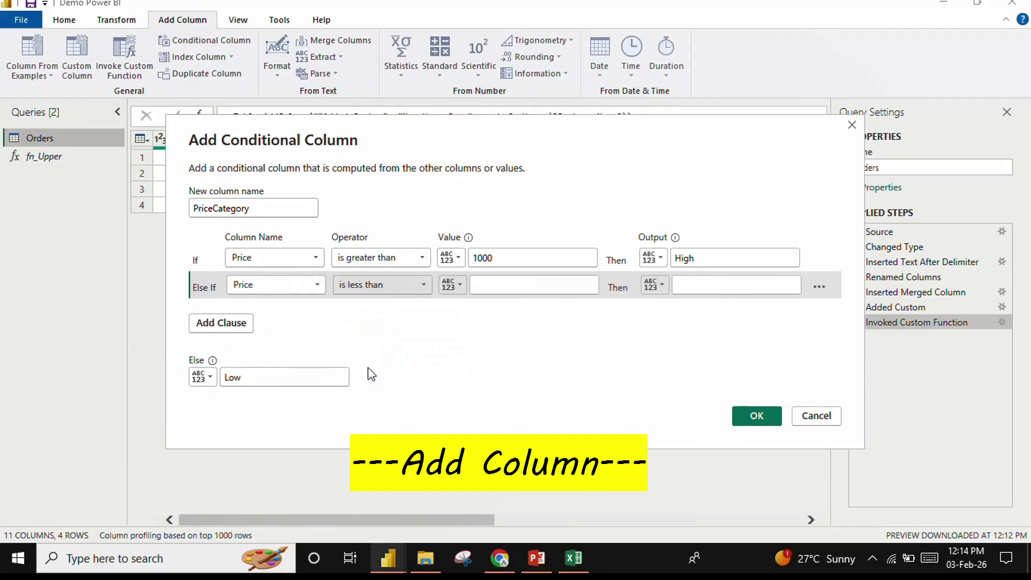
left_click(491, 281)
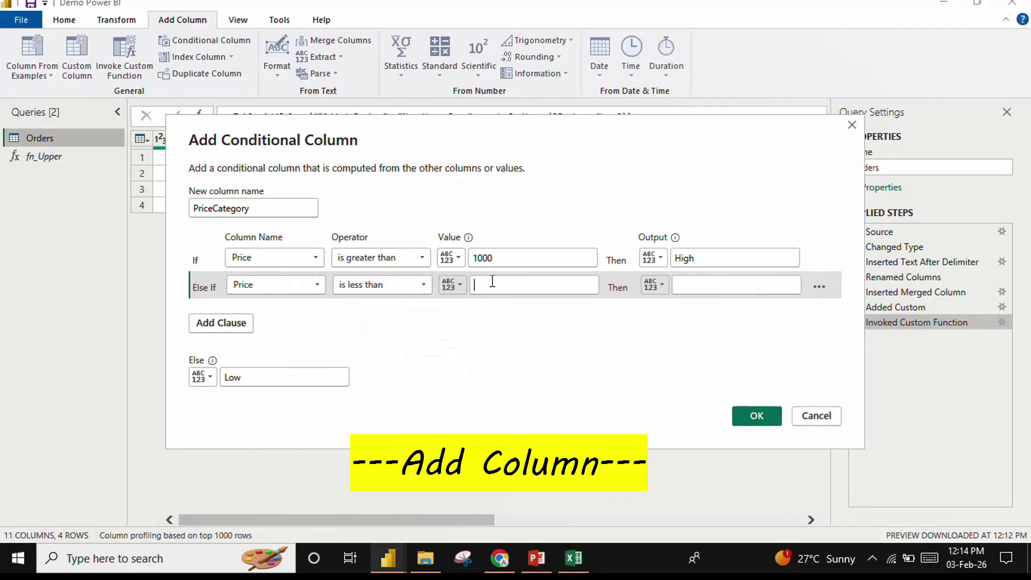
left_click(398, 286)
left_click(364, 304)
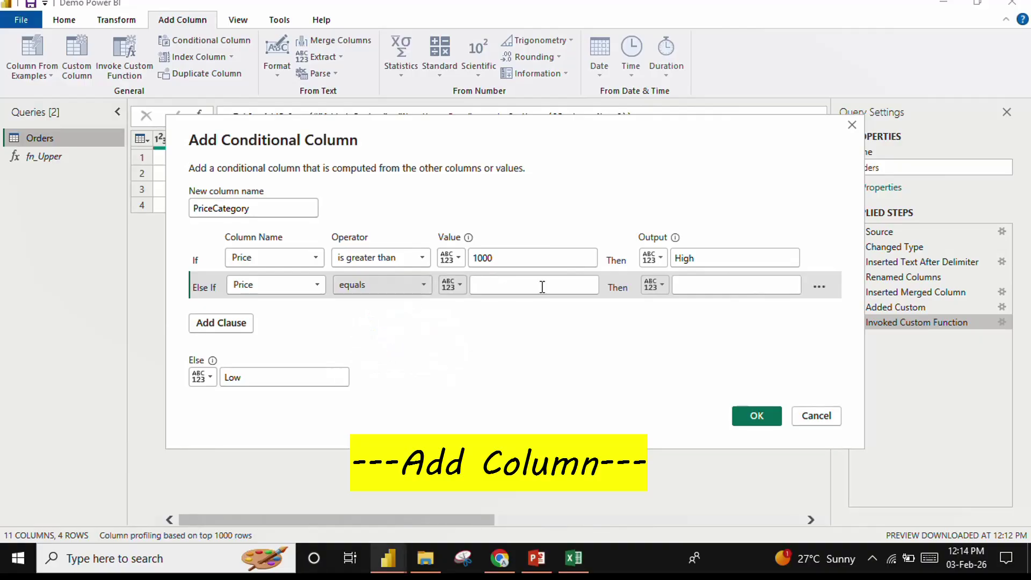
left_click(537, 286)
type("1000")
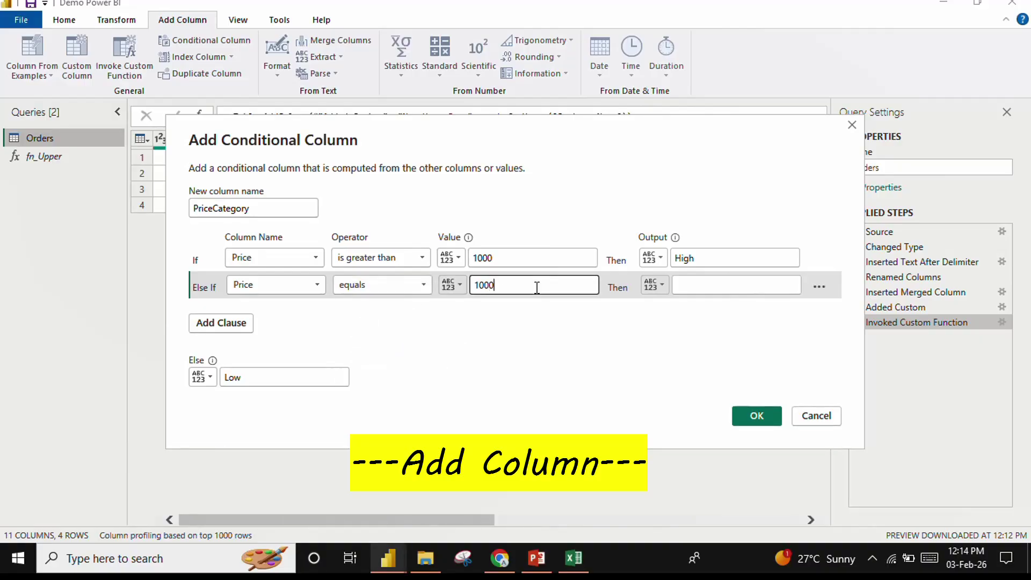
left_click(730, 285)
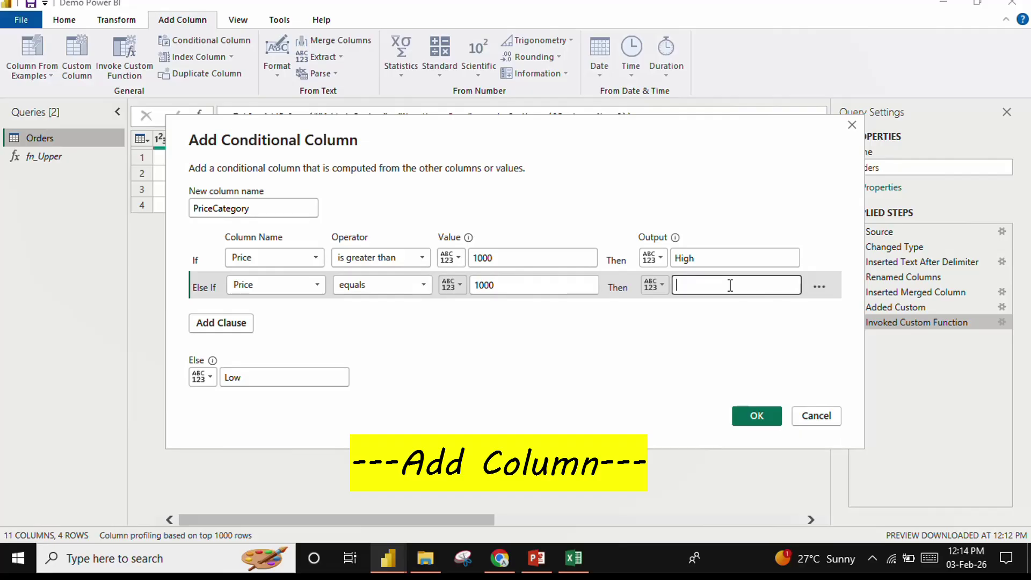
type("Medium")
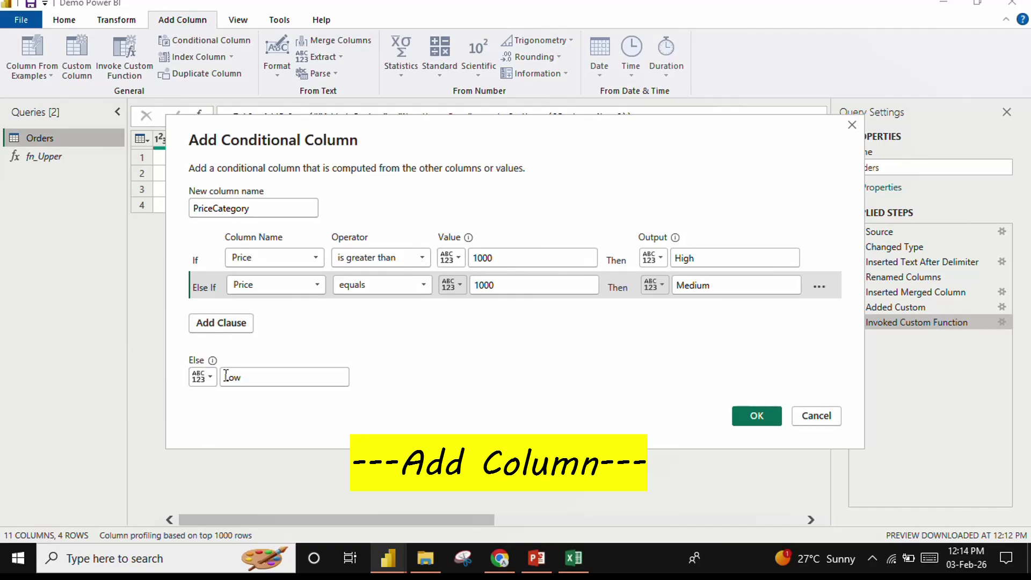
Step: Review the Else output and the new column name, then create the PriceCategory conditional column
left_click_drag(242, 378, 220, 381)
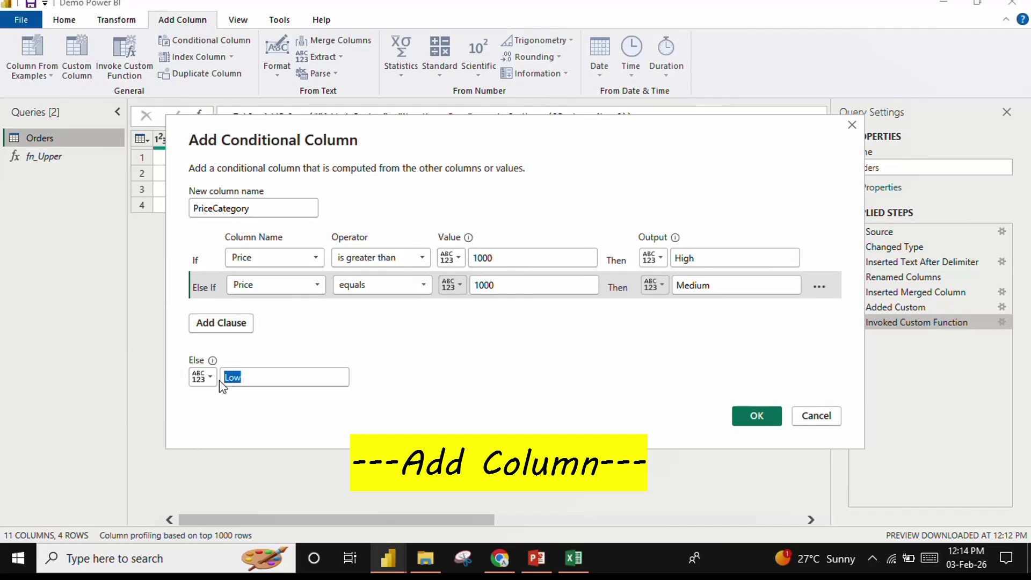
left_click(291, 323)
left_click_drag(194, 208, 265, 205)
left_click(177, 243)
left_click(752, 416)
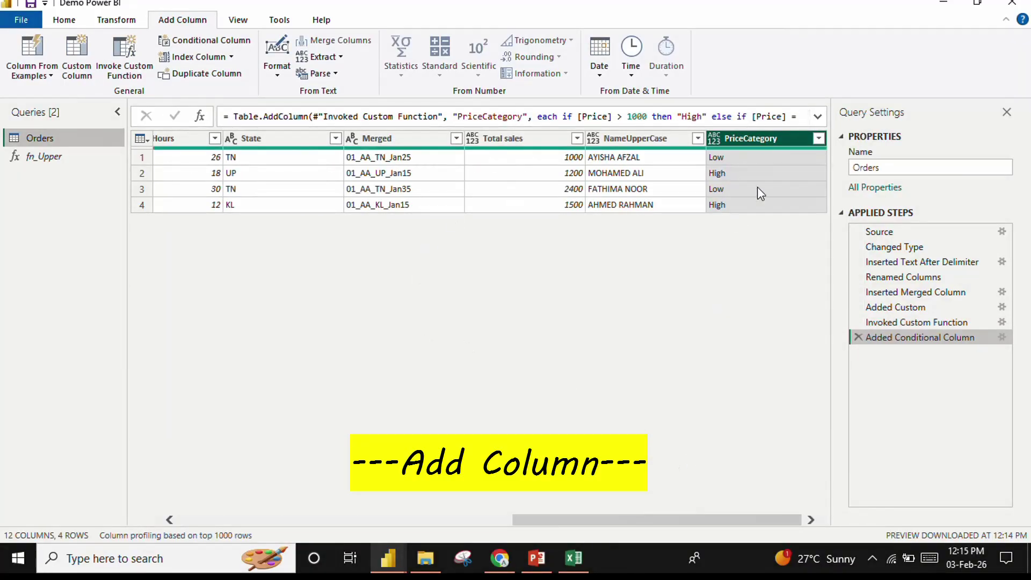
Step: Add an index column starting from 0 to the Orders table
left_click_drag(543, 520, 681, 534)
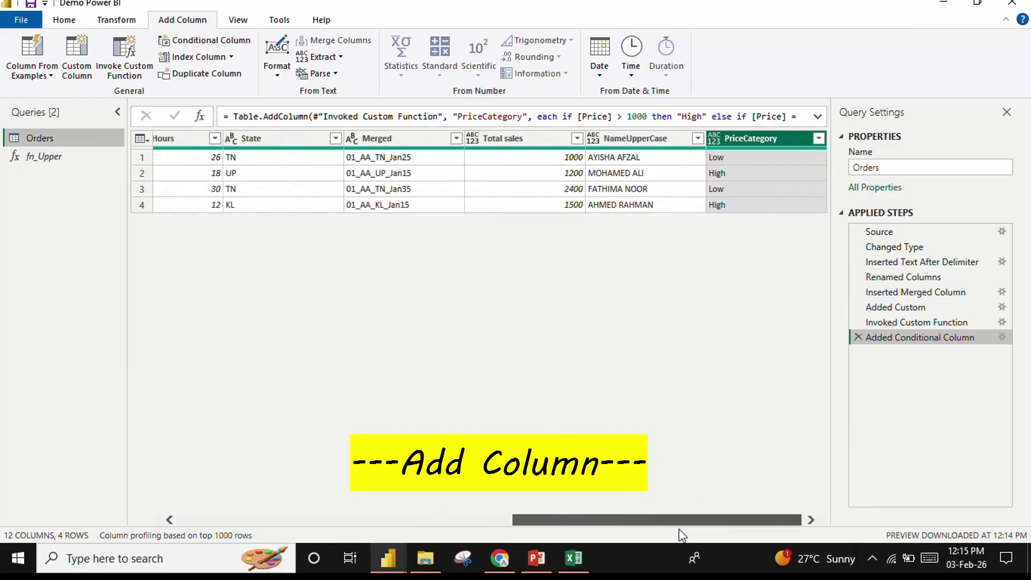
left_click_drag(579, 534, 633, 523)
left_click_drag(694, 512, 694, 511)
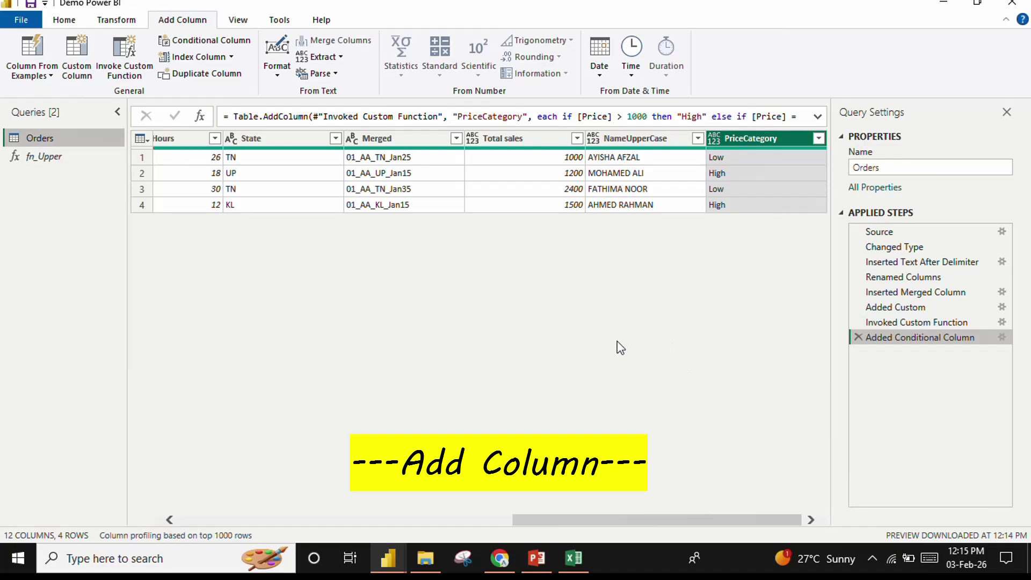
left_click(232, 57)
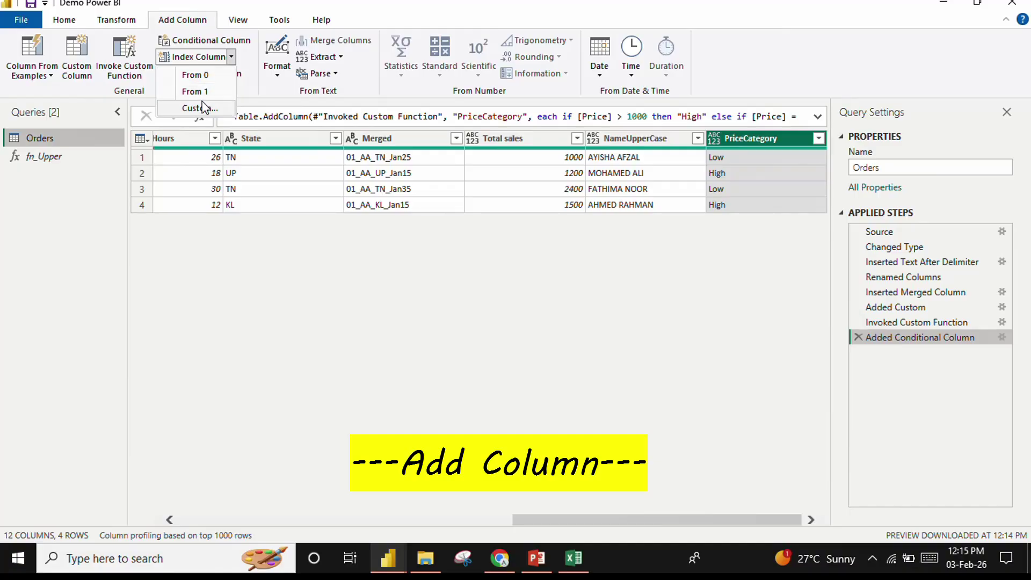
left_click(191, 79)
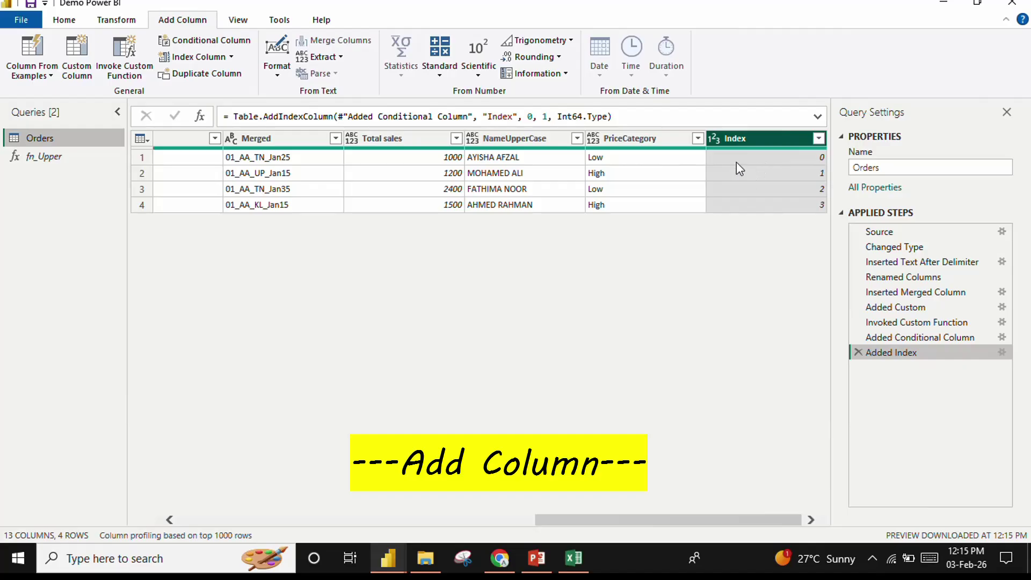
Step: Add an index column starting from 1 and a custom index column with starting index 5 and increment 10
left_click(230, 59)
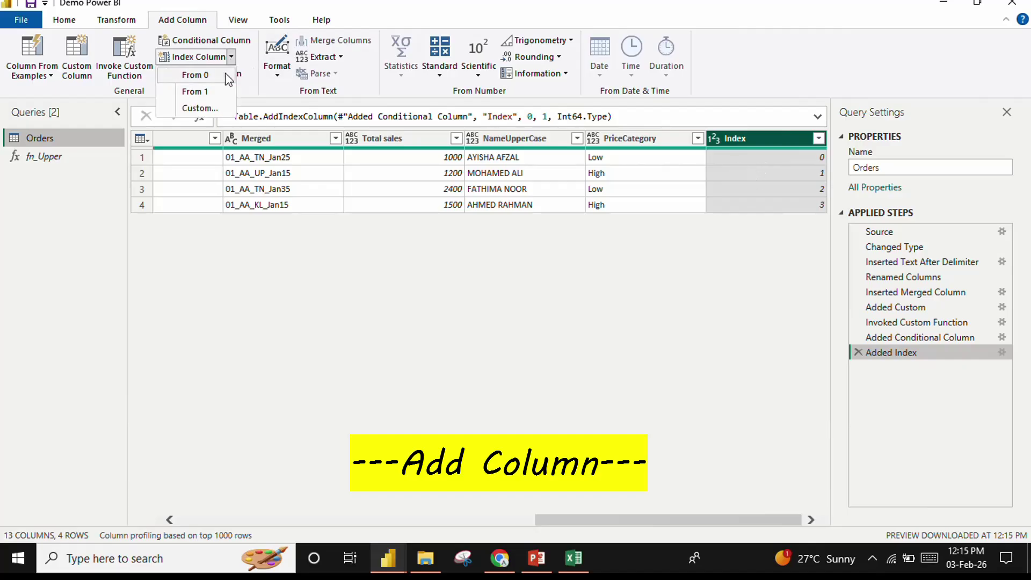
left_click(212, 89)
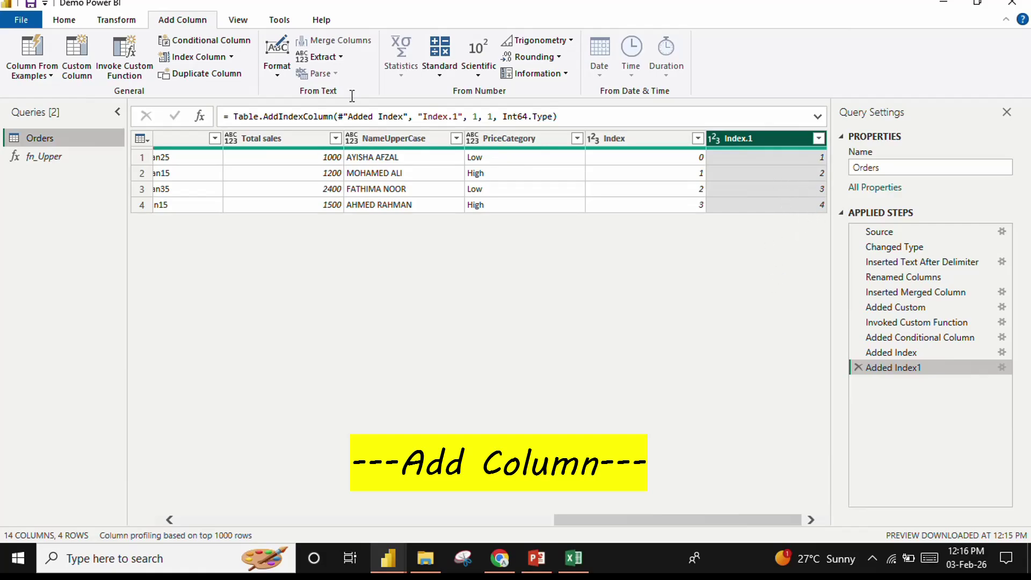
left_click(232, 57)
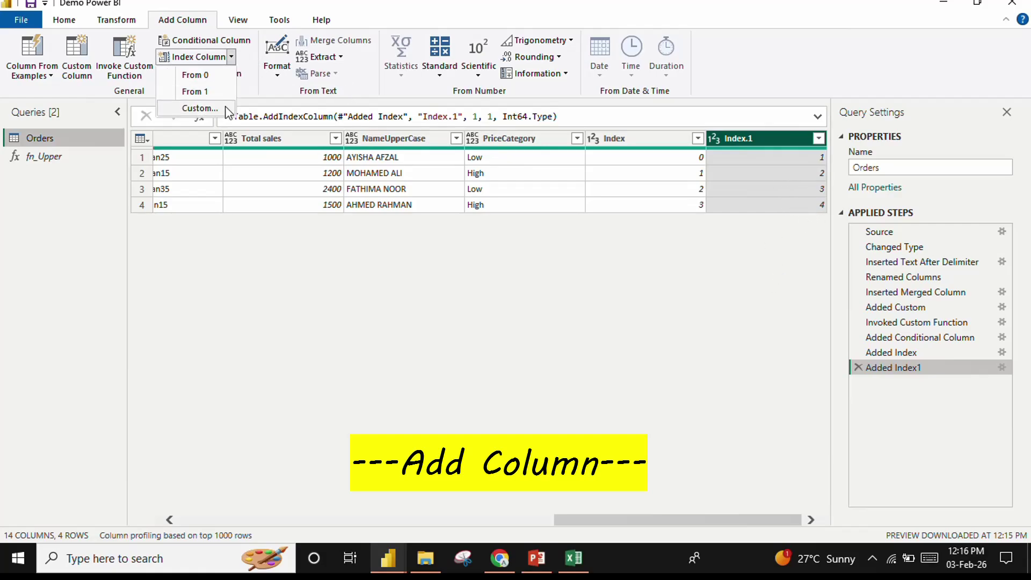
left_click(200, 108)
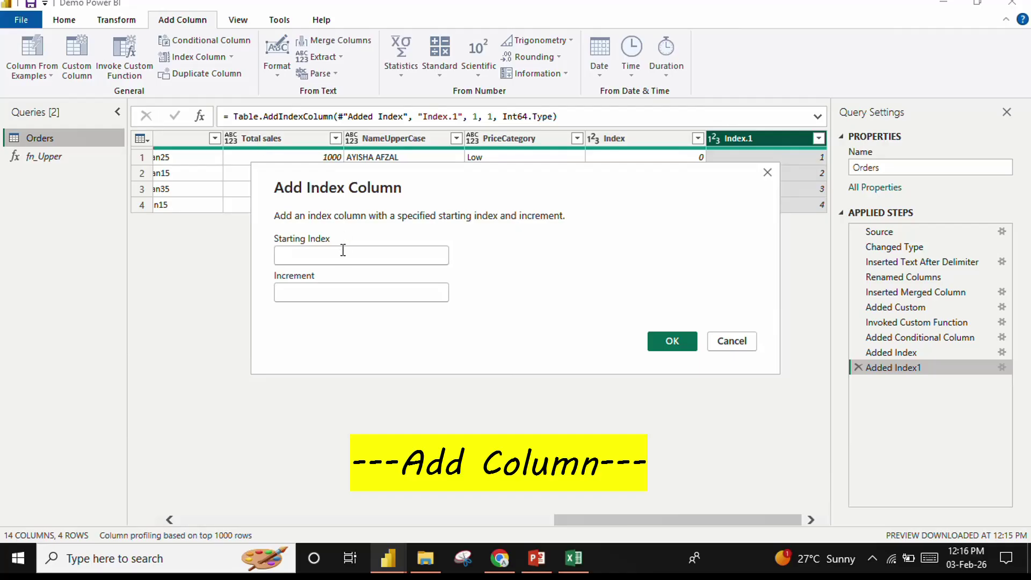
left_click(343, 251)
type("5")
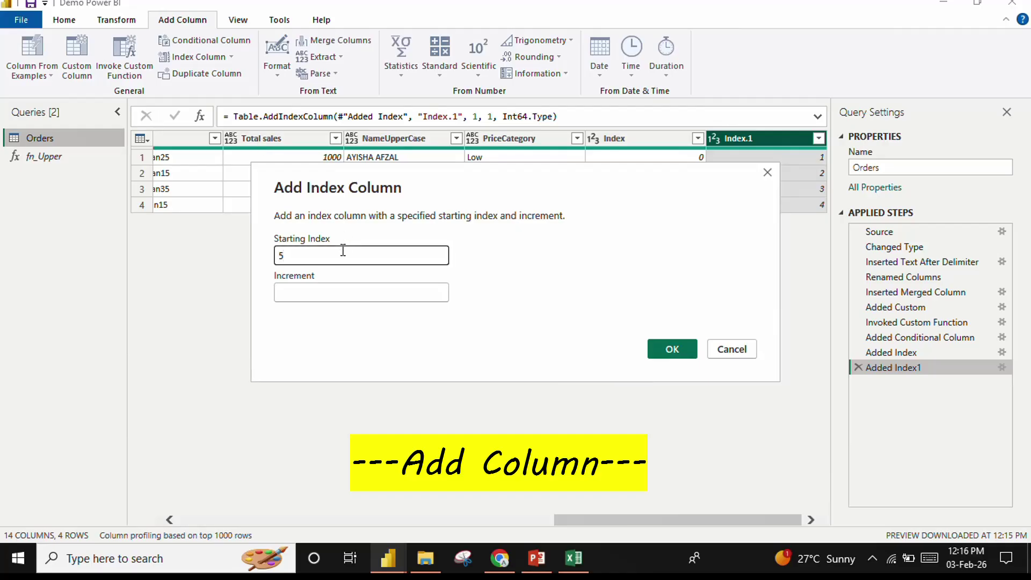
left_click(329, 293)
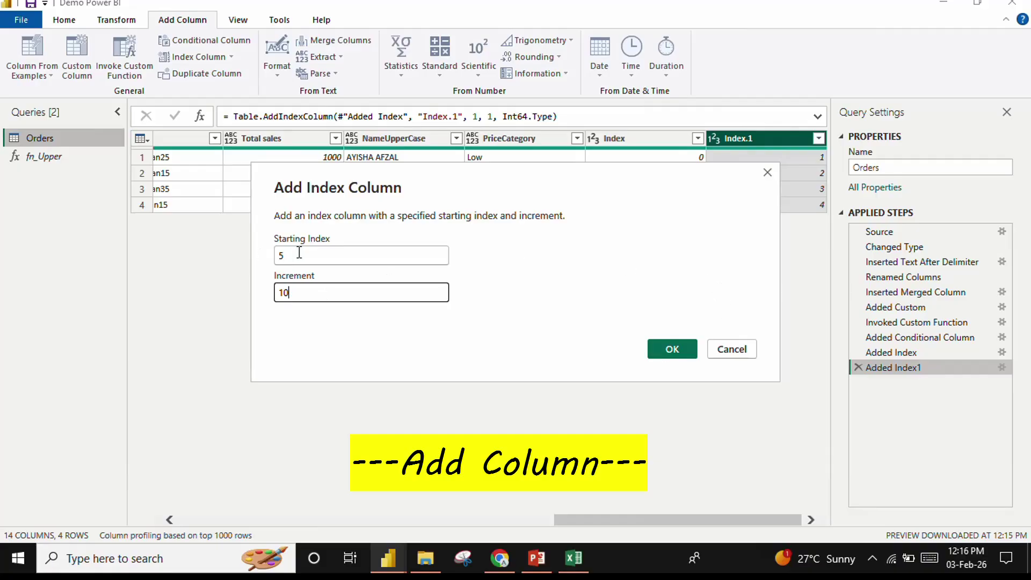
left_click_drag(289, 176, 247, 210)
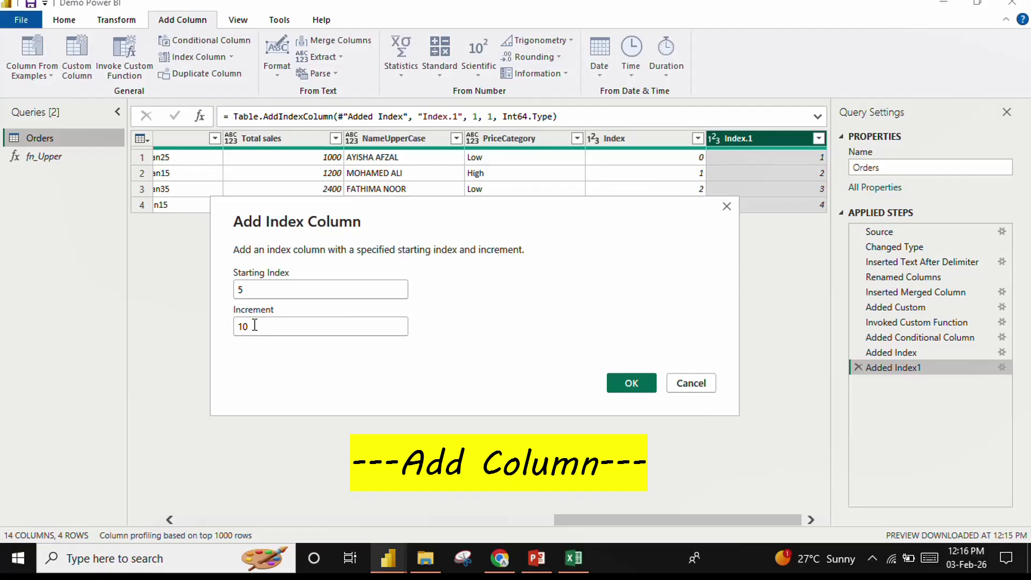
left_click(619, 382)
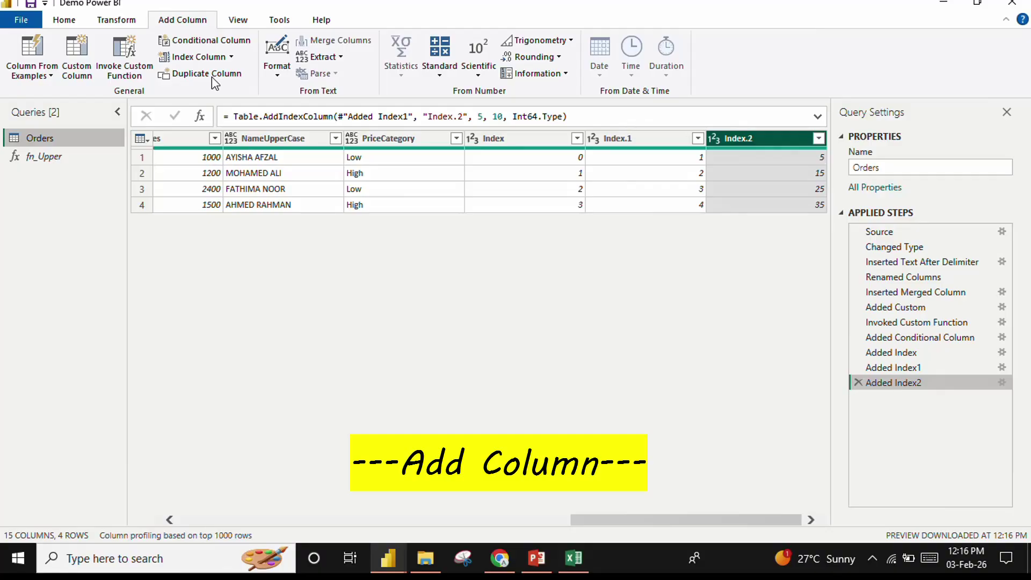
Step: Duplicate the PriceCategory column in the Orders table, keeping the copy's default name
left_click(385, 132)
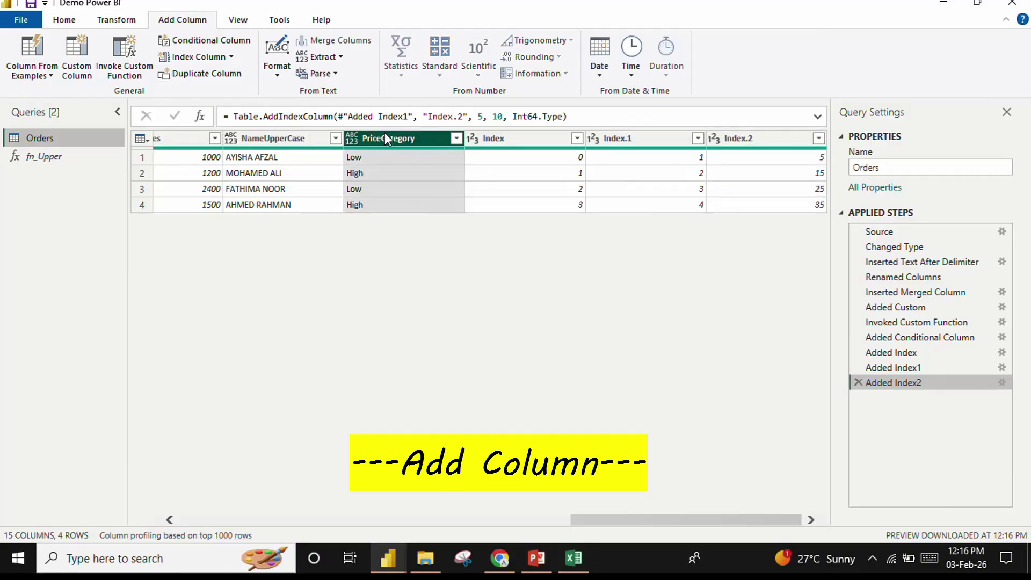
left_click(198, 75)
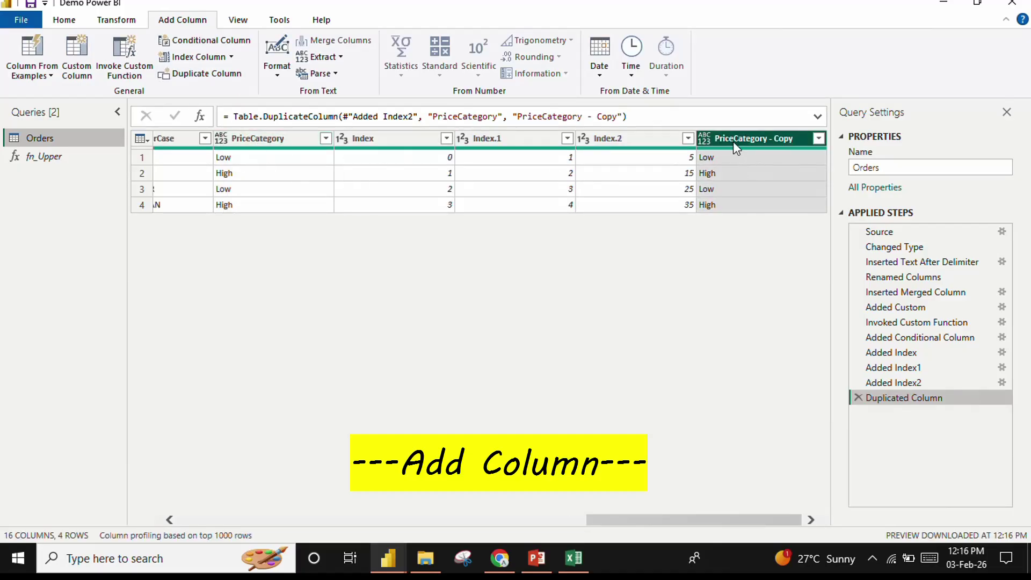
double_click(733, 141)
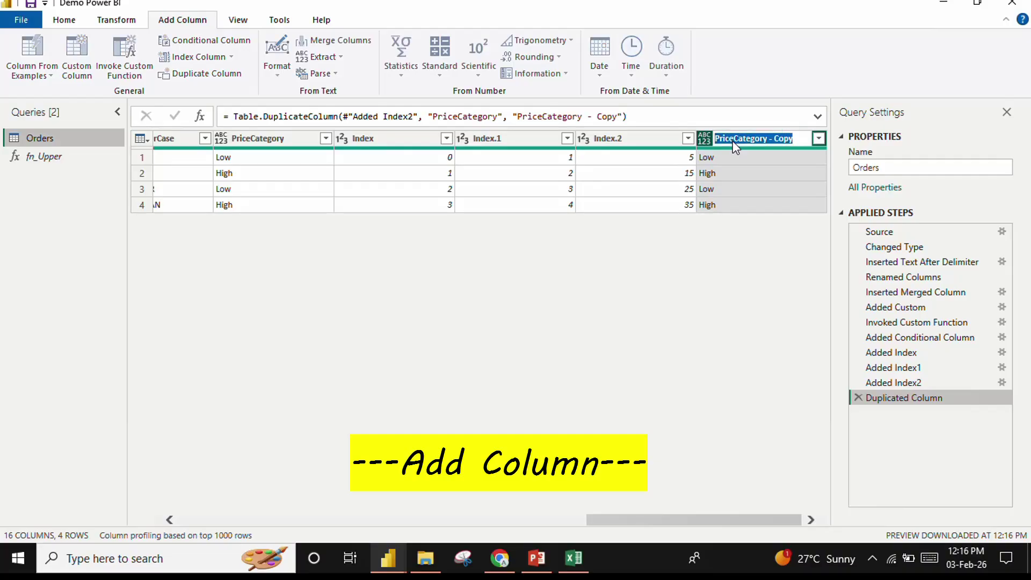
left_click(571, 368)
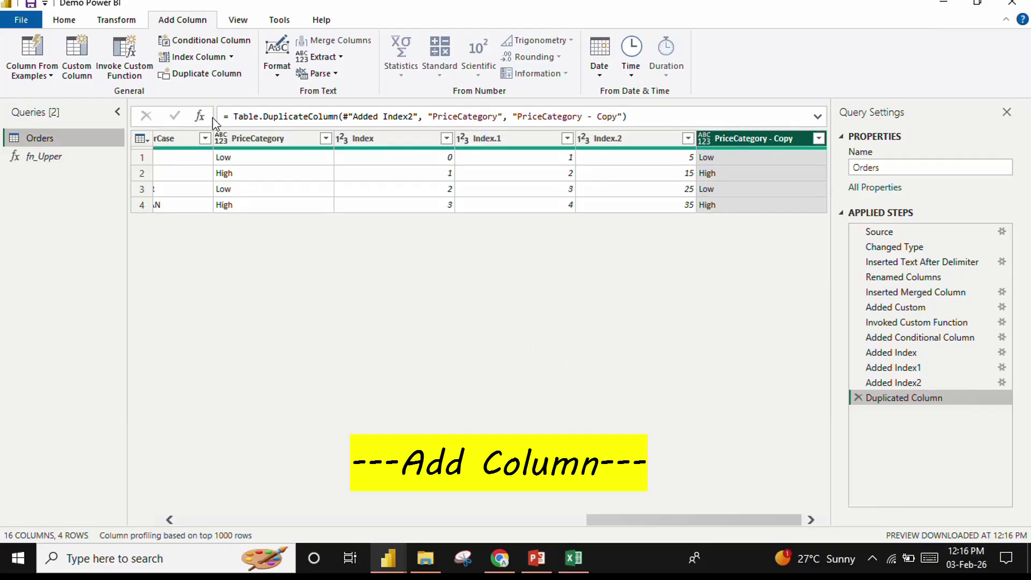